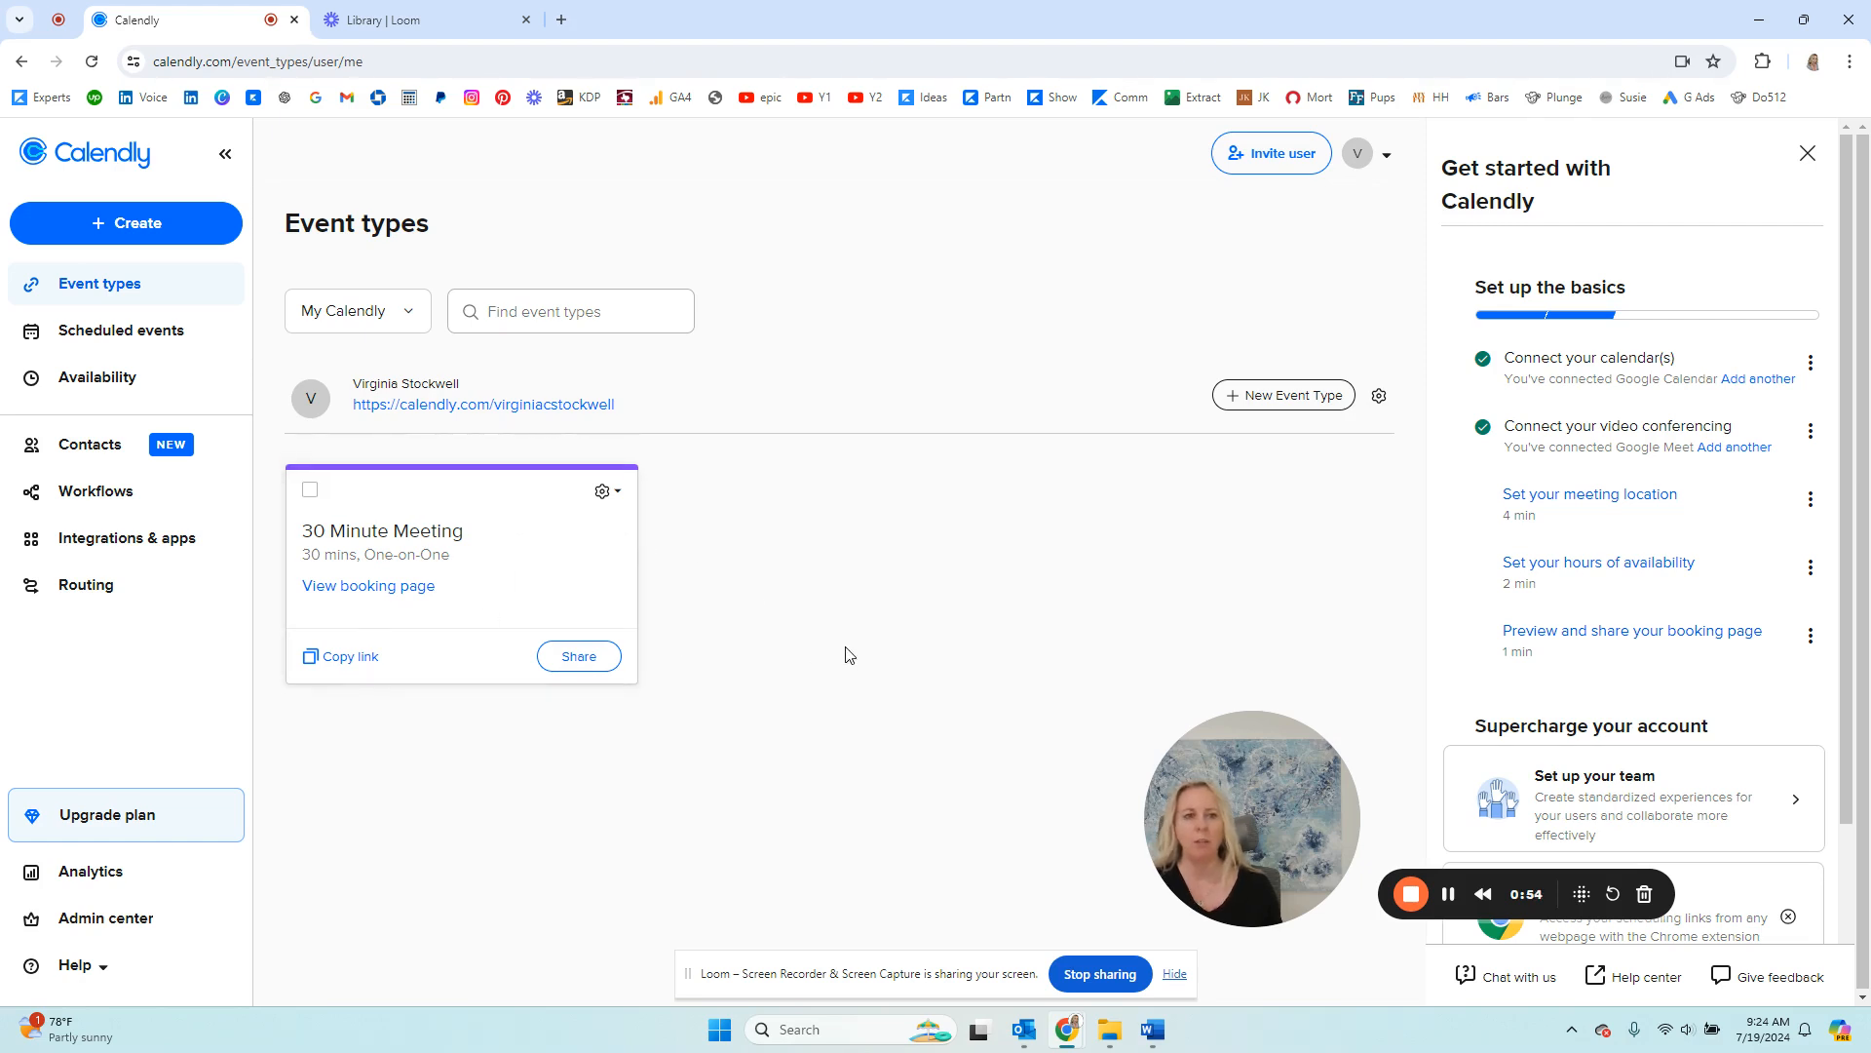
Open the availability schedule and show the working hours in calendar view
click(88, 377)
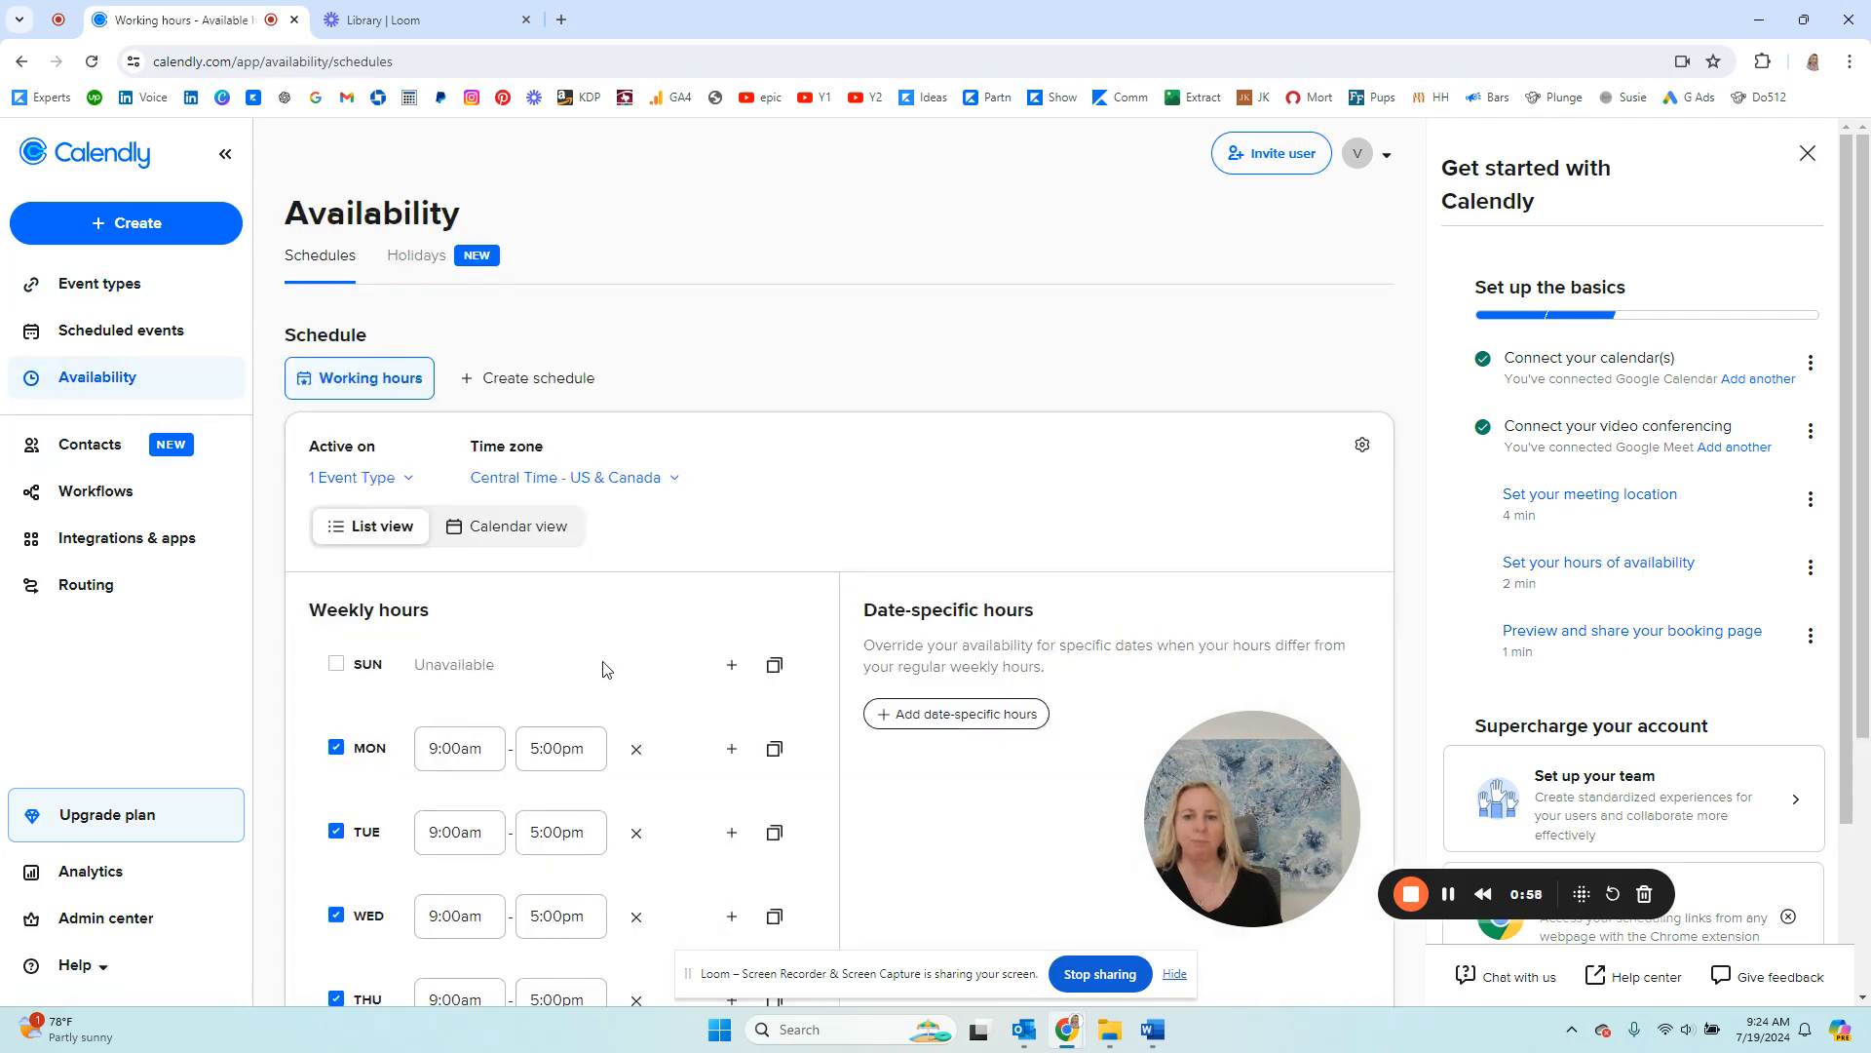
scroll(602, 668, down, 3)
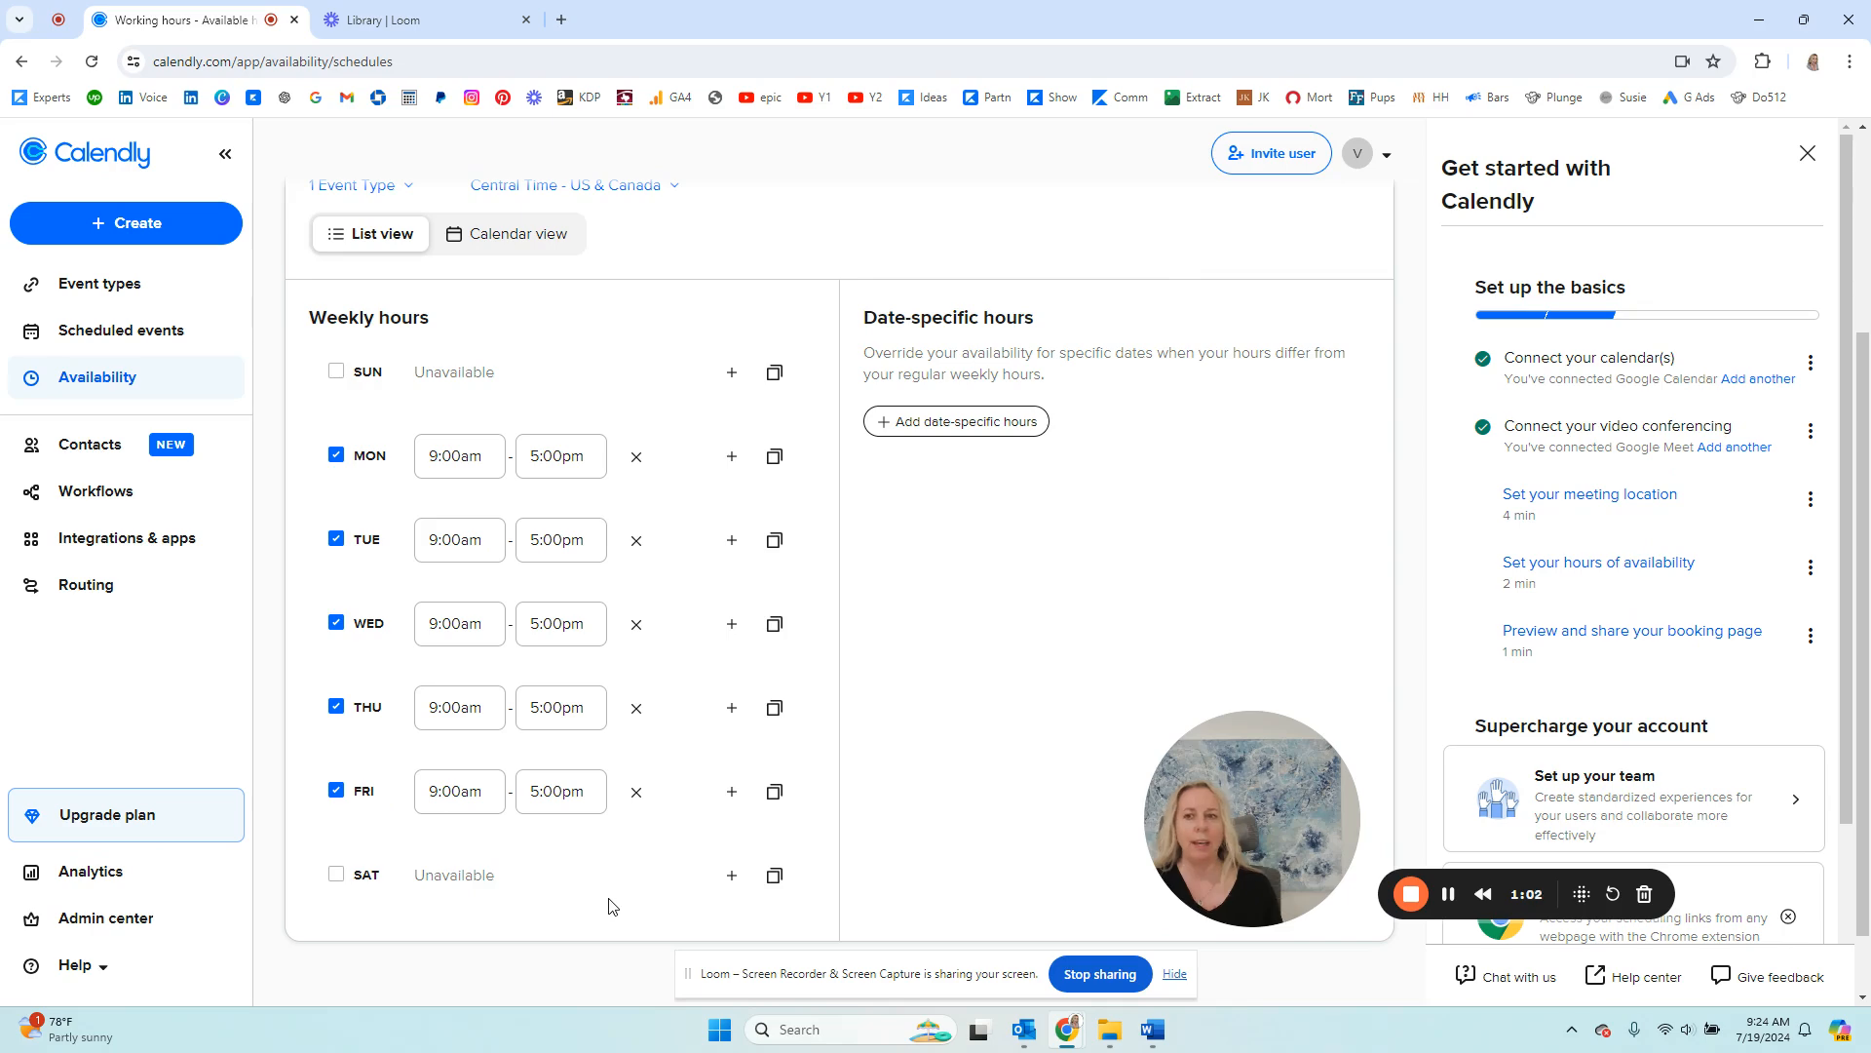
click(517, 234)
scroll(853, 539, down, 3)
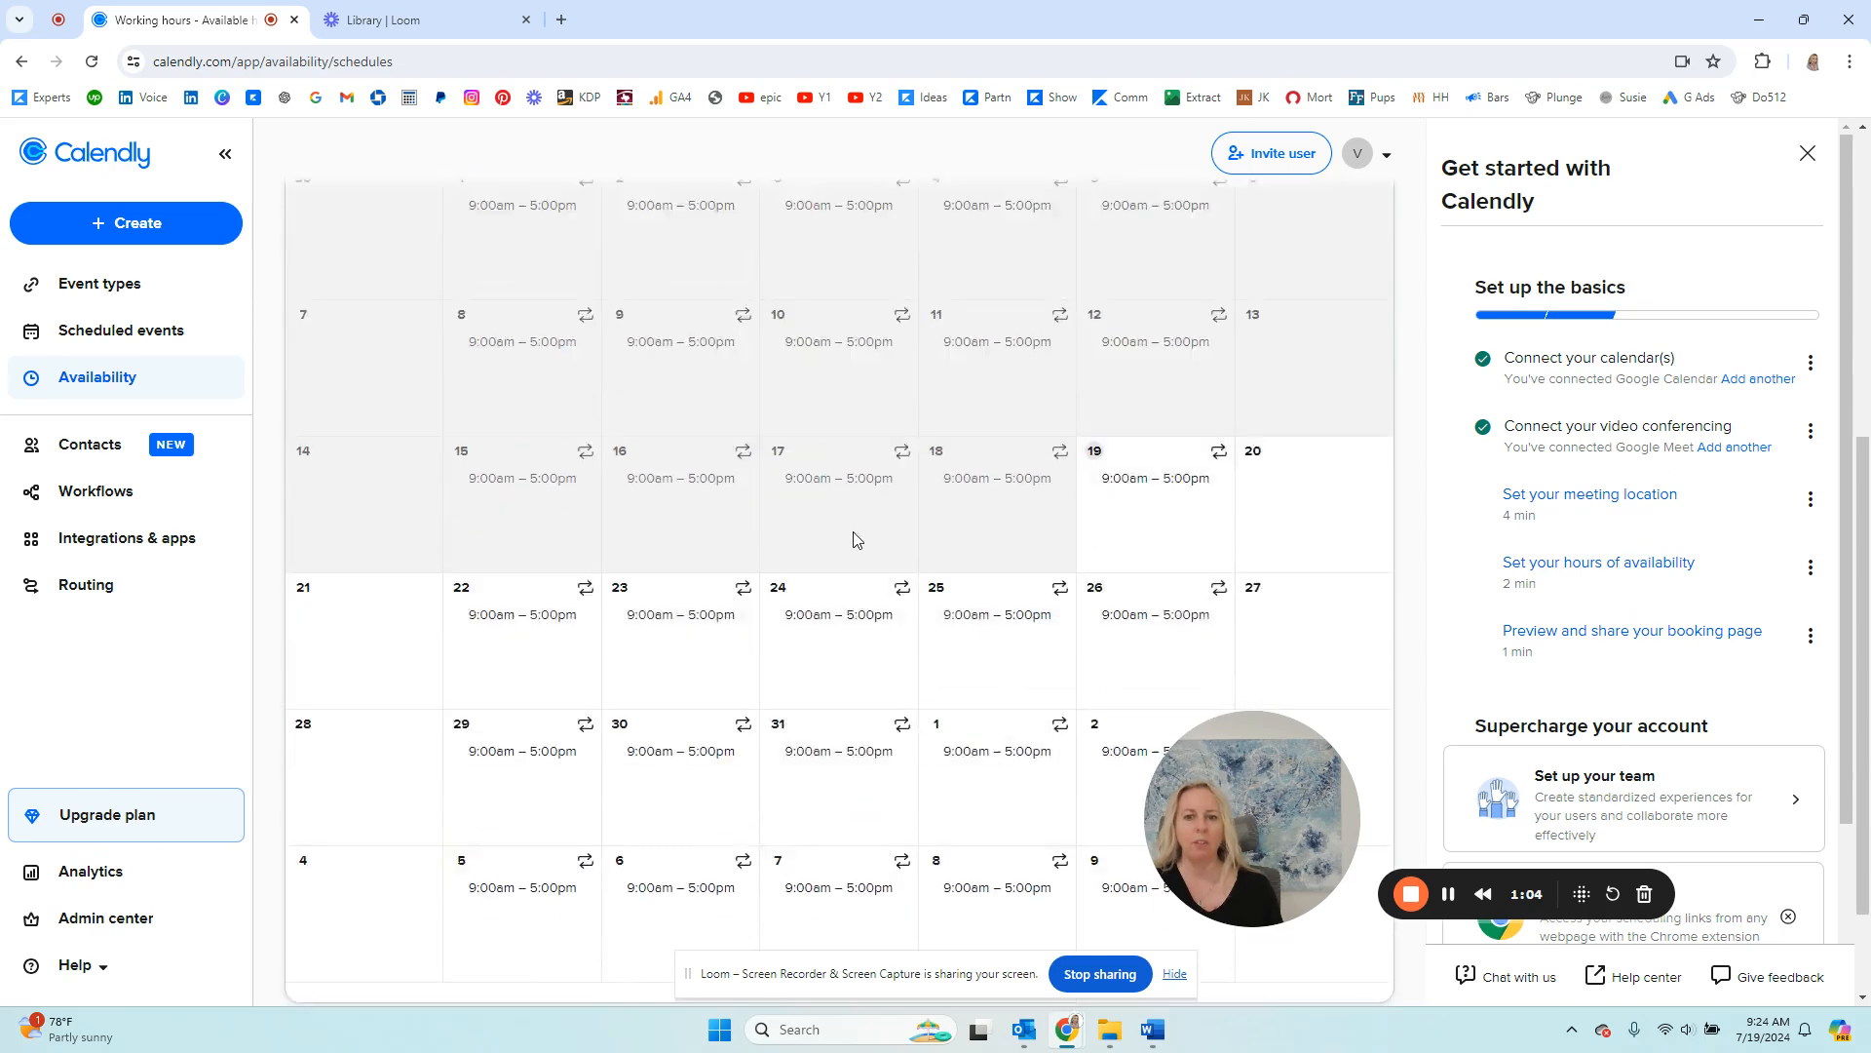
Open the date-specific hours for July 24 and add two more time ranges
click(823, 597)
click(839, 578)
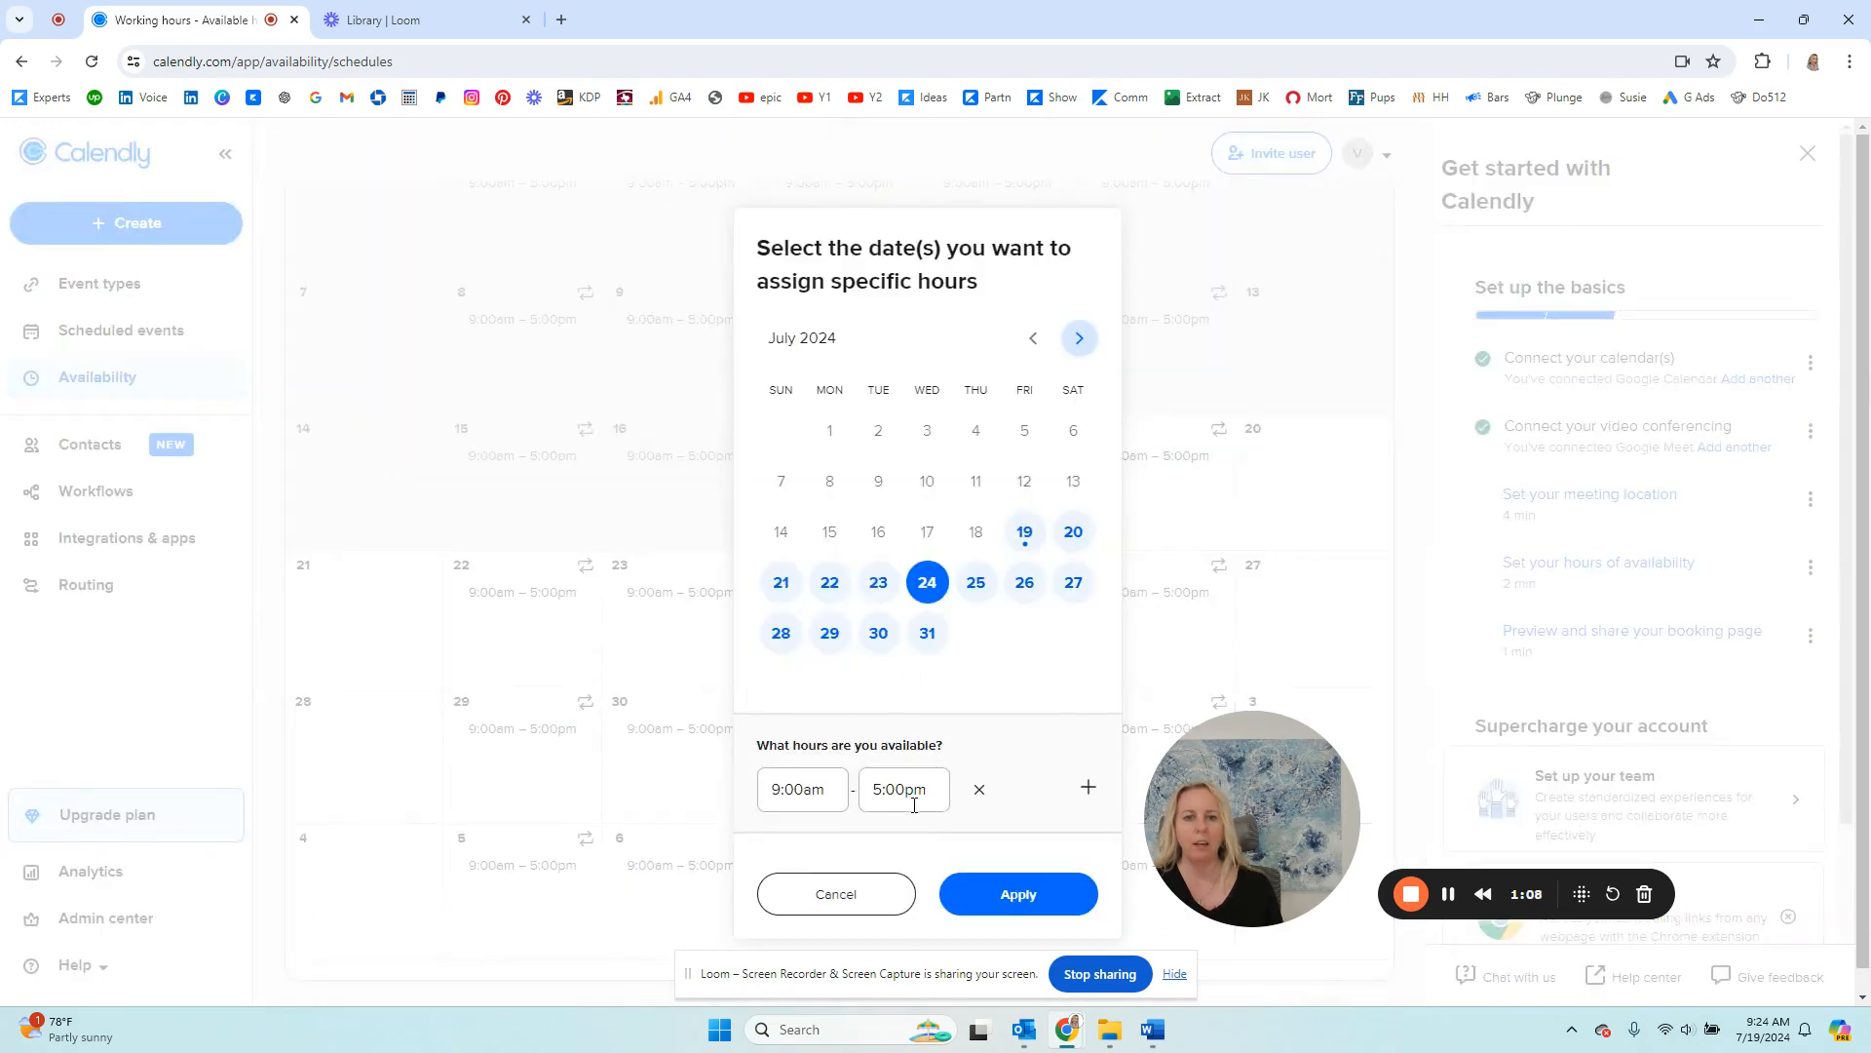
click(1085, 791)
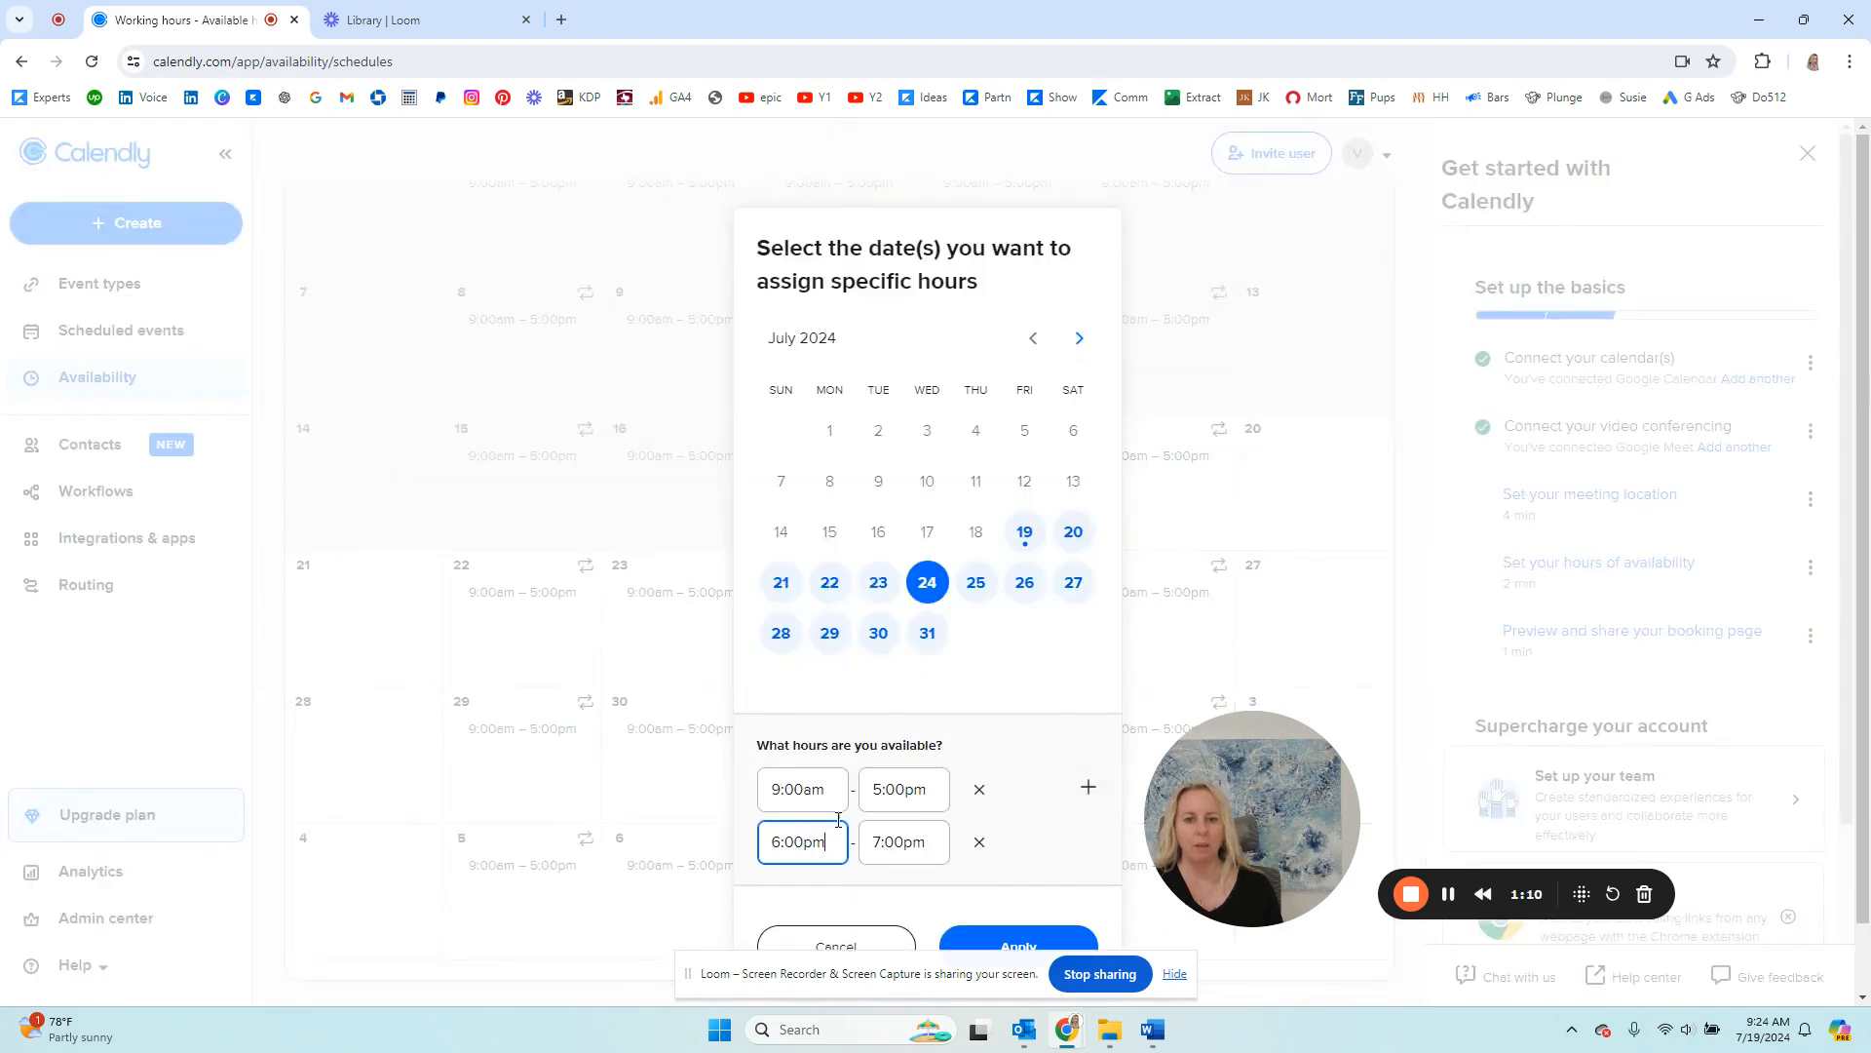
click(1089, 786)
scroll(795, 831, down, 1)
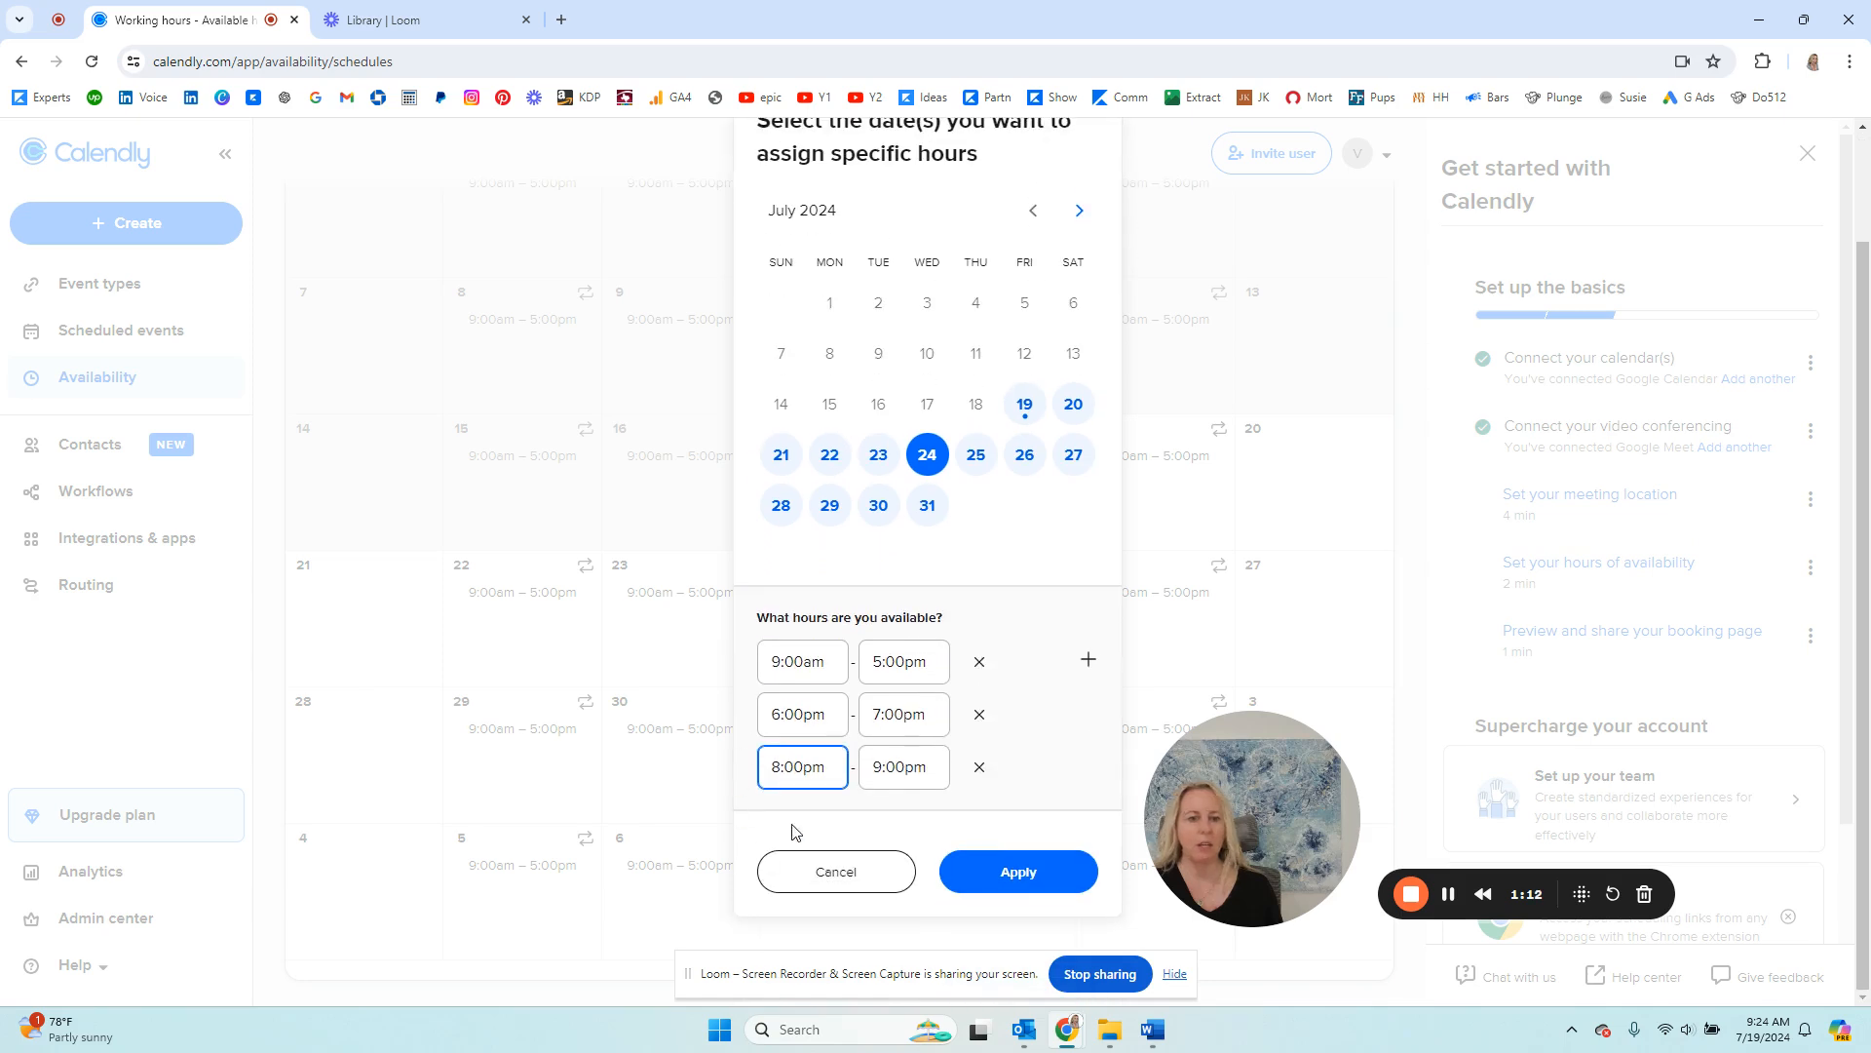
Set the first range for July 24 to end at 10:00am, remove the 6:00pm–7:00pm range and apply the hours
click(889, 657)
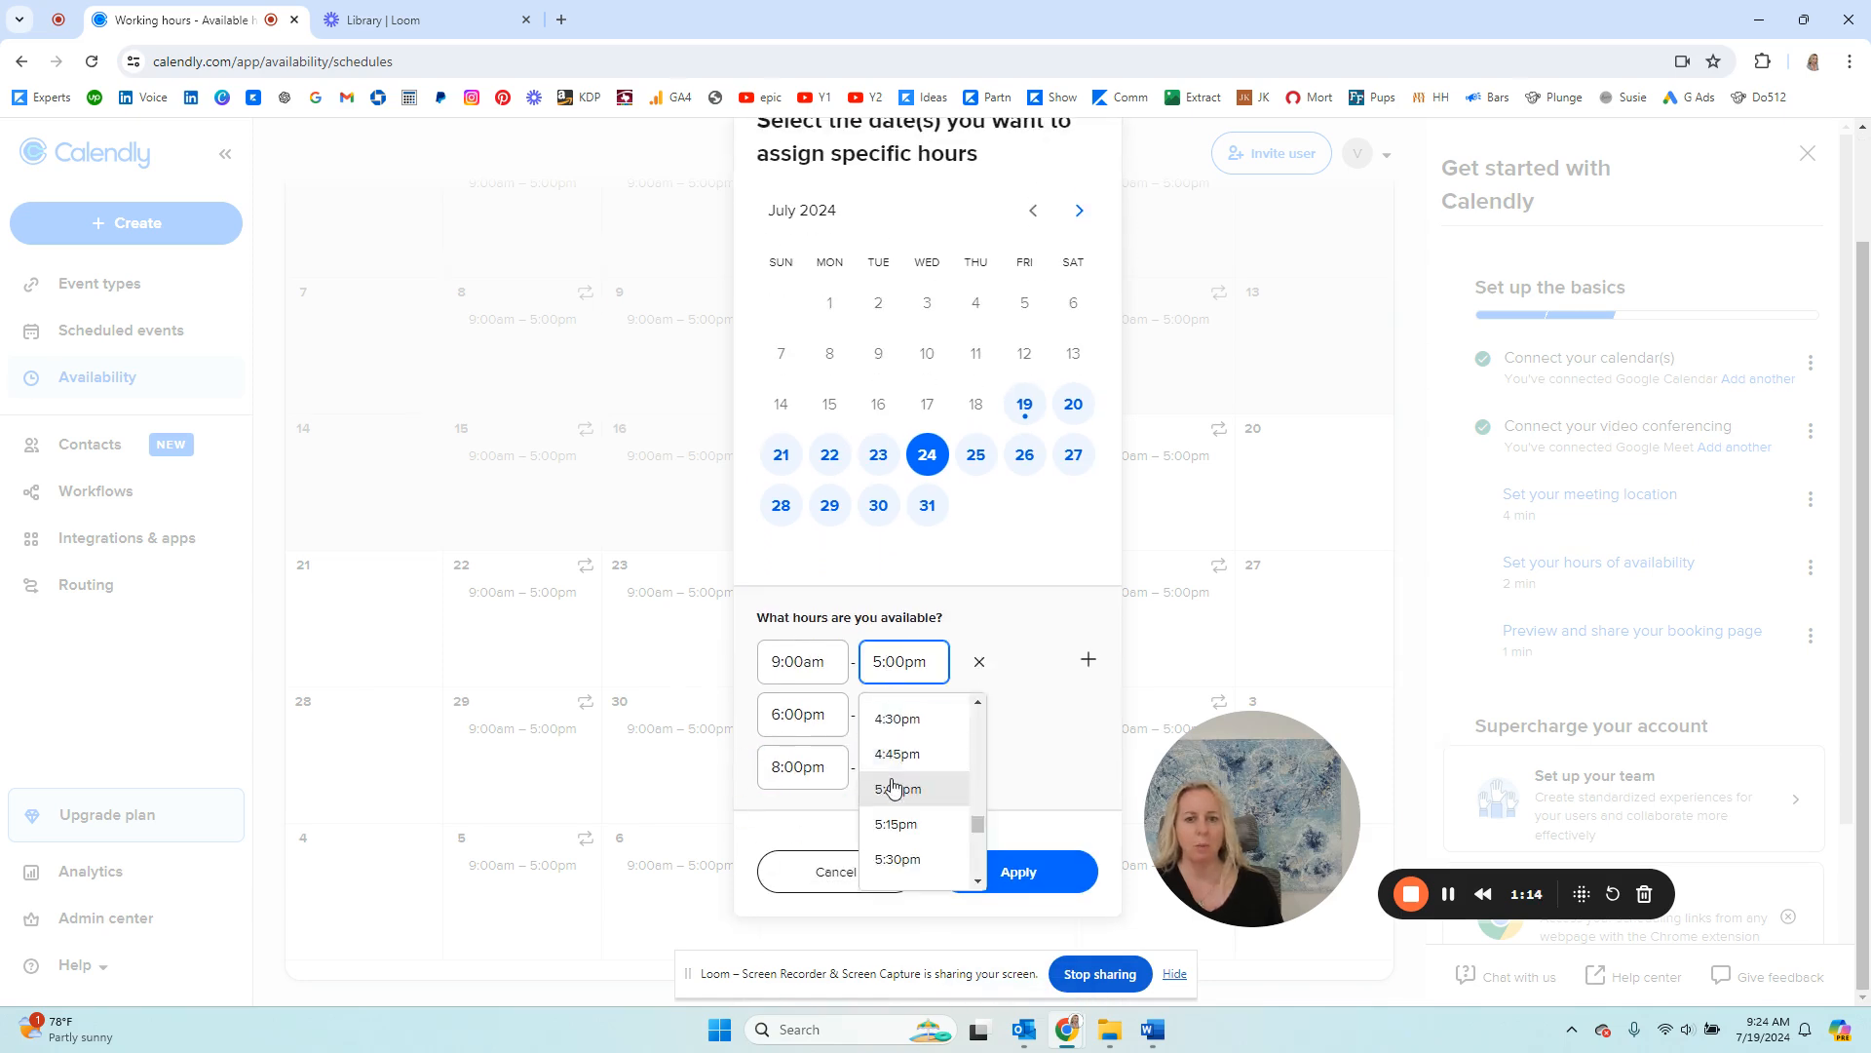
scroll(892, 780, up, 5)
scroll(893, 786, up, 5)
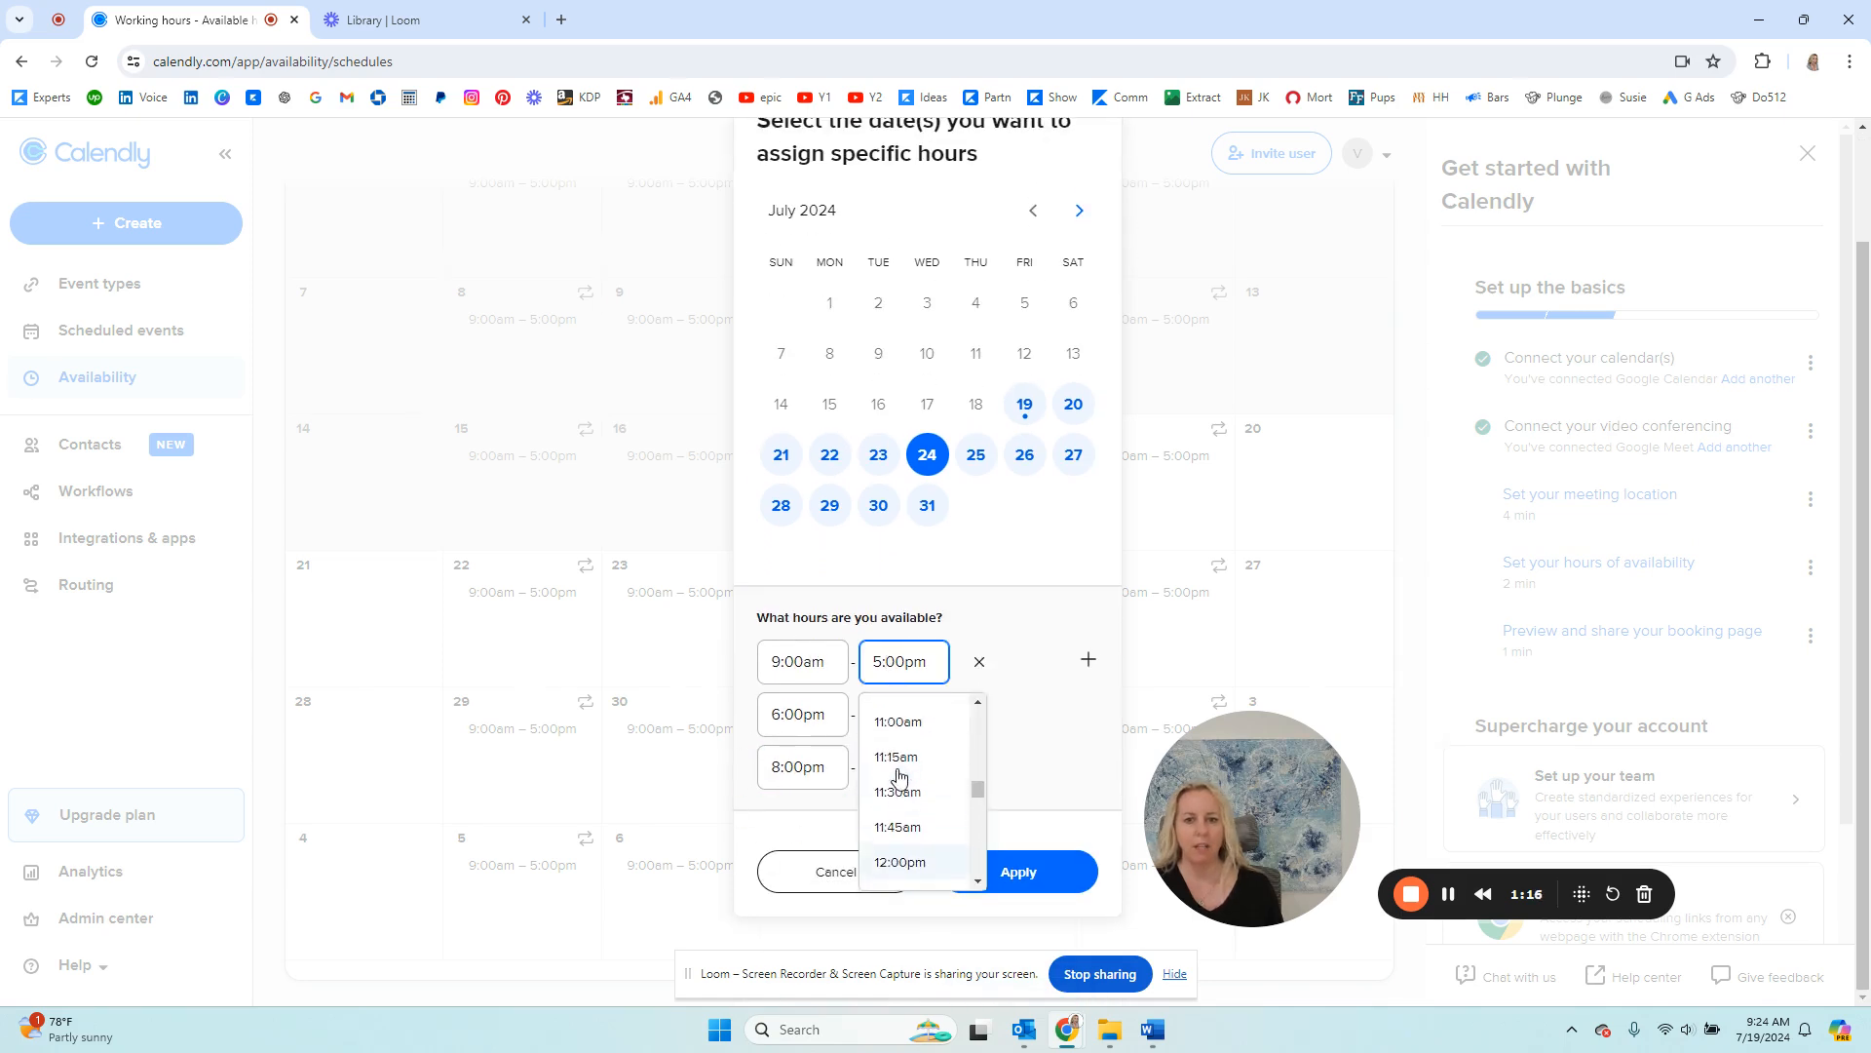
scroll(900, 772, up, 1)
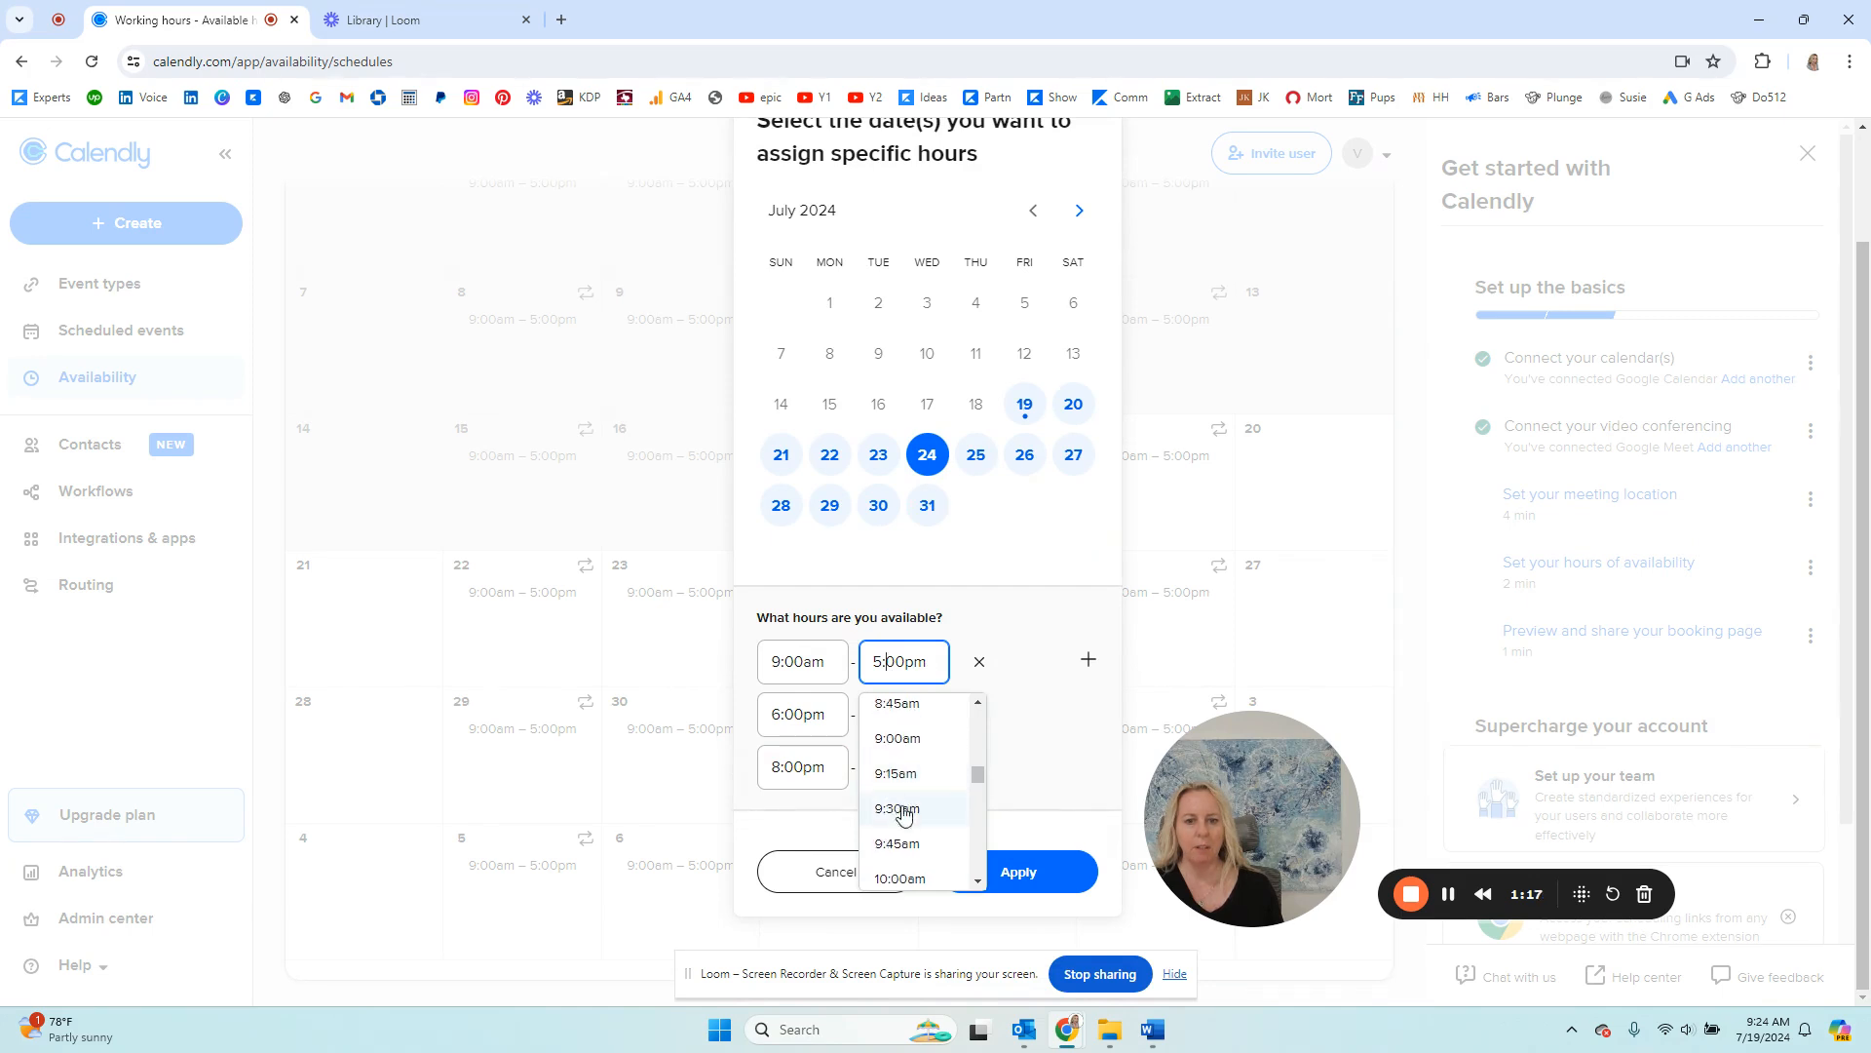
click(902, 881)
click(980, 715)
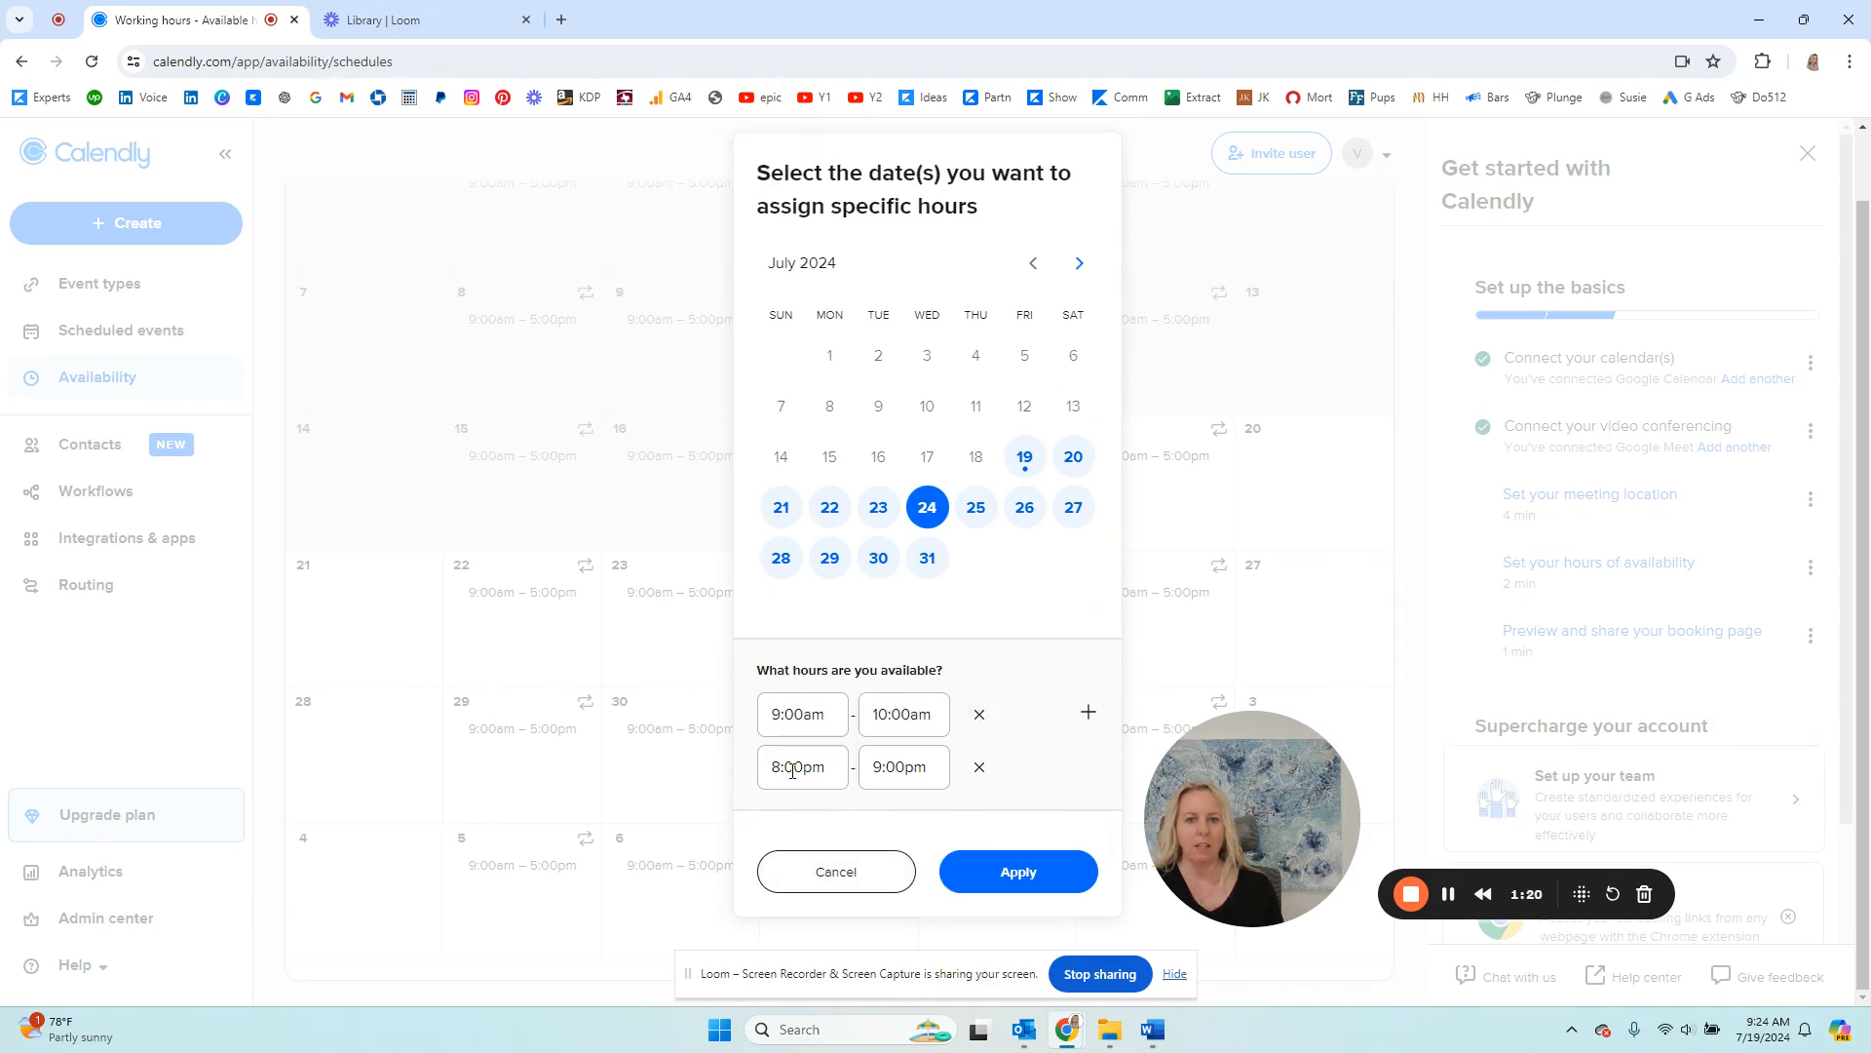
click(1008, 882)
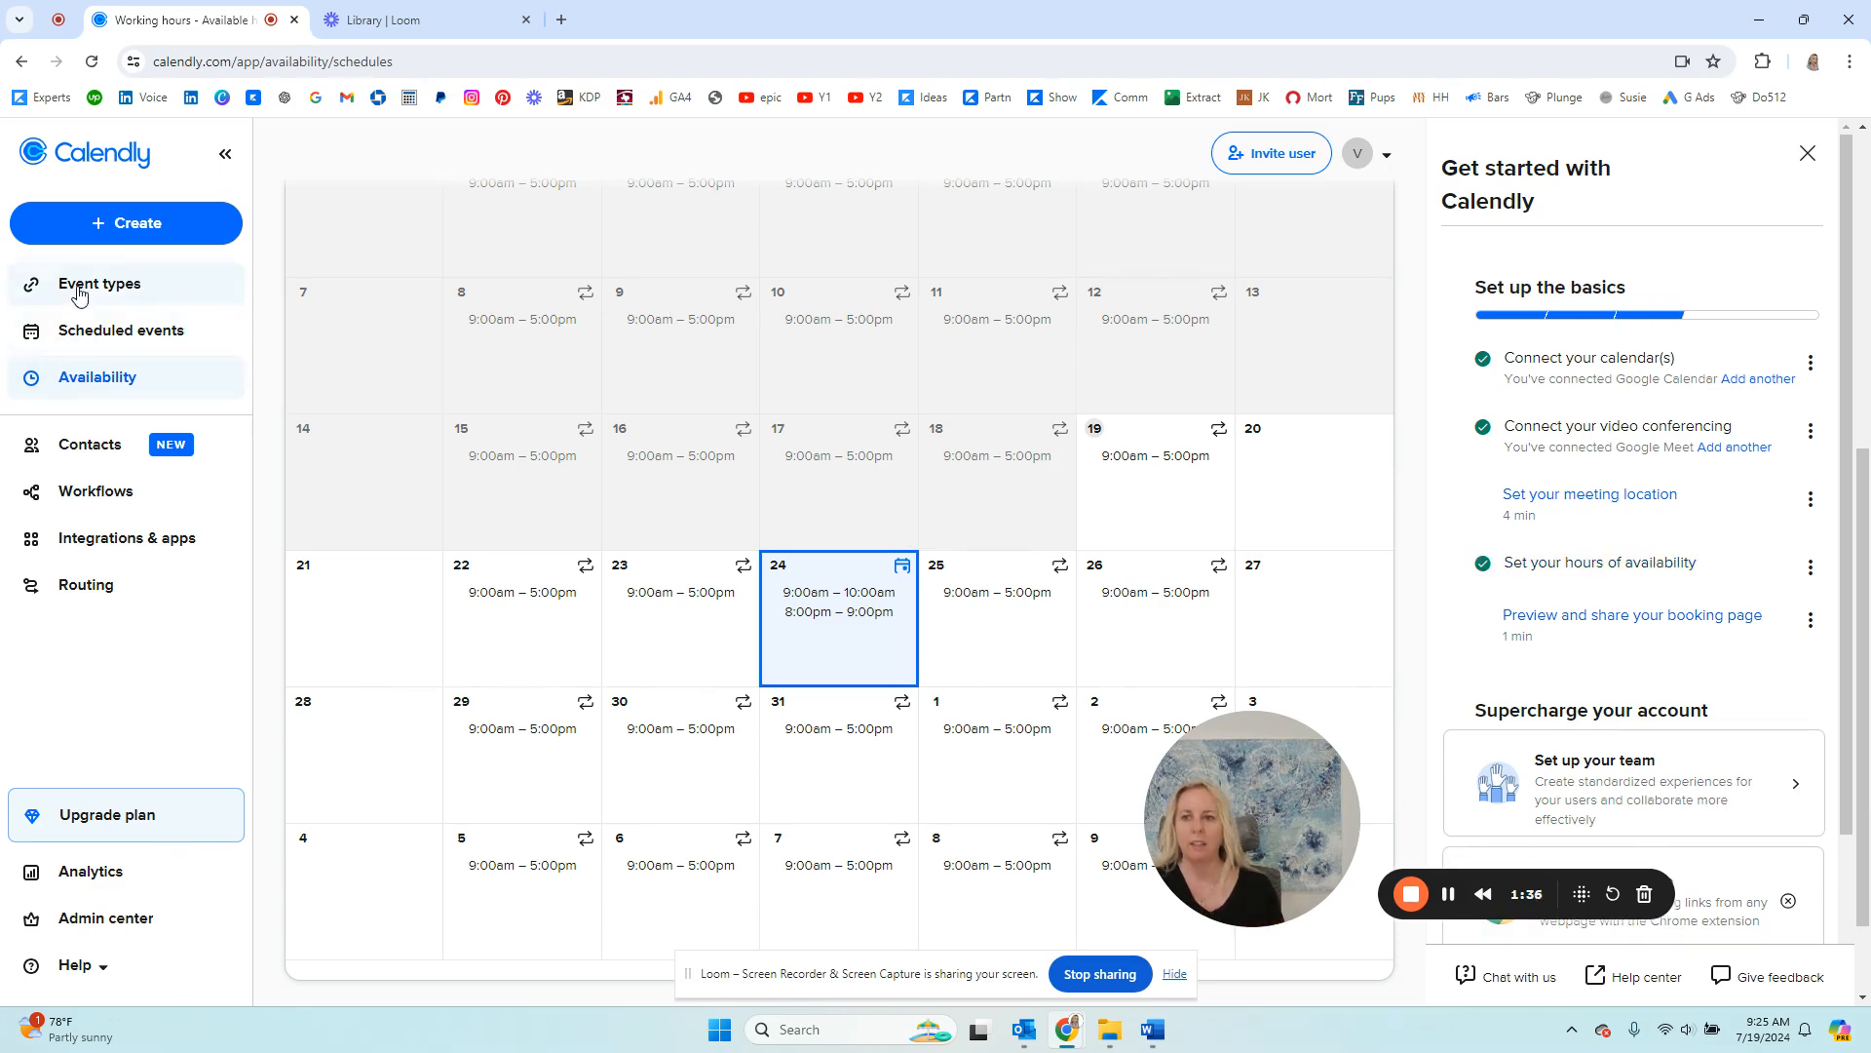
View the available integrations and open the 30 Minute Meeting event type for editing
click(76, 544)
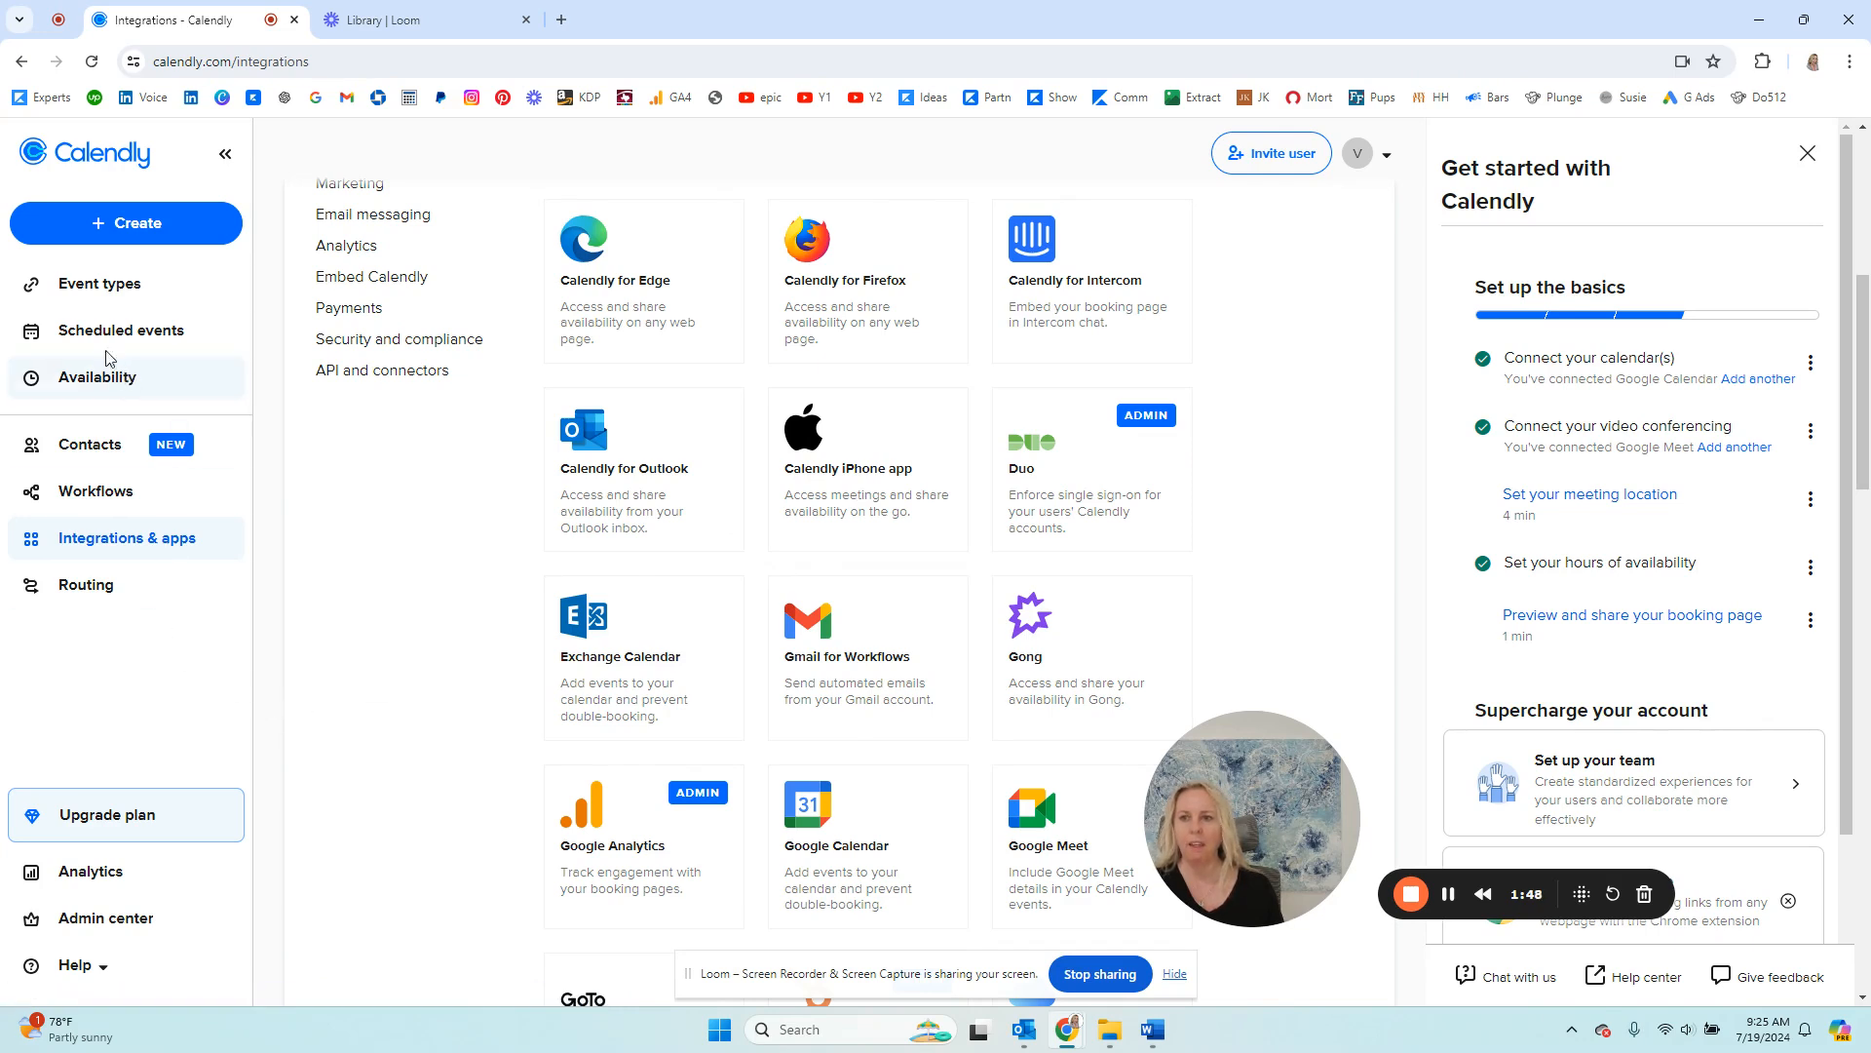
click(93, 285)
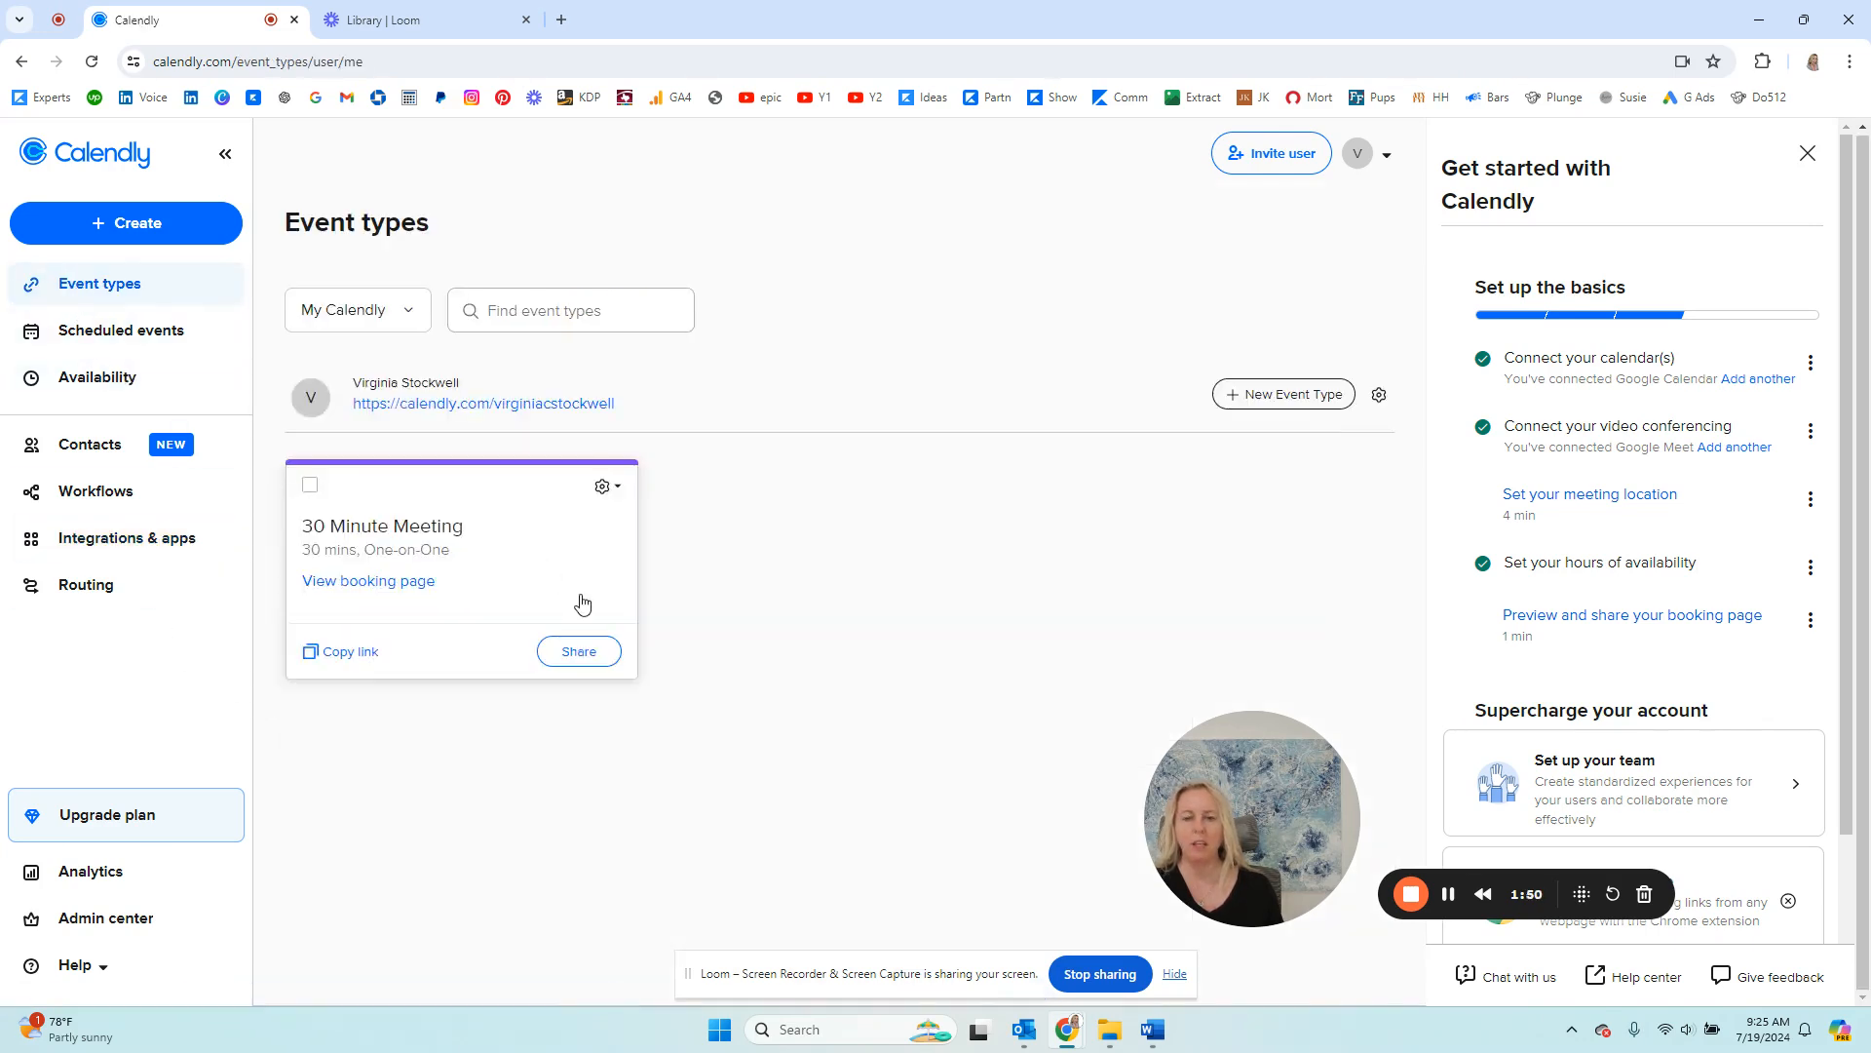
click(612, 489)
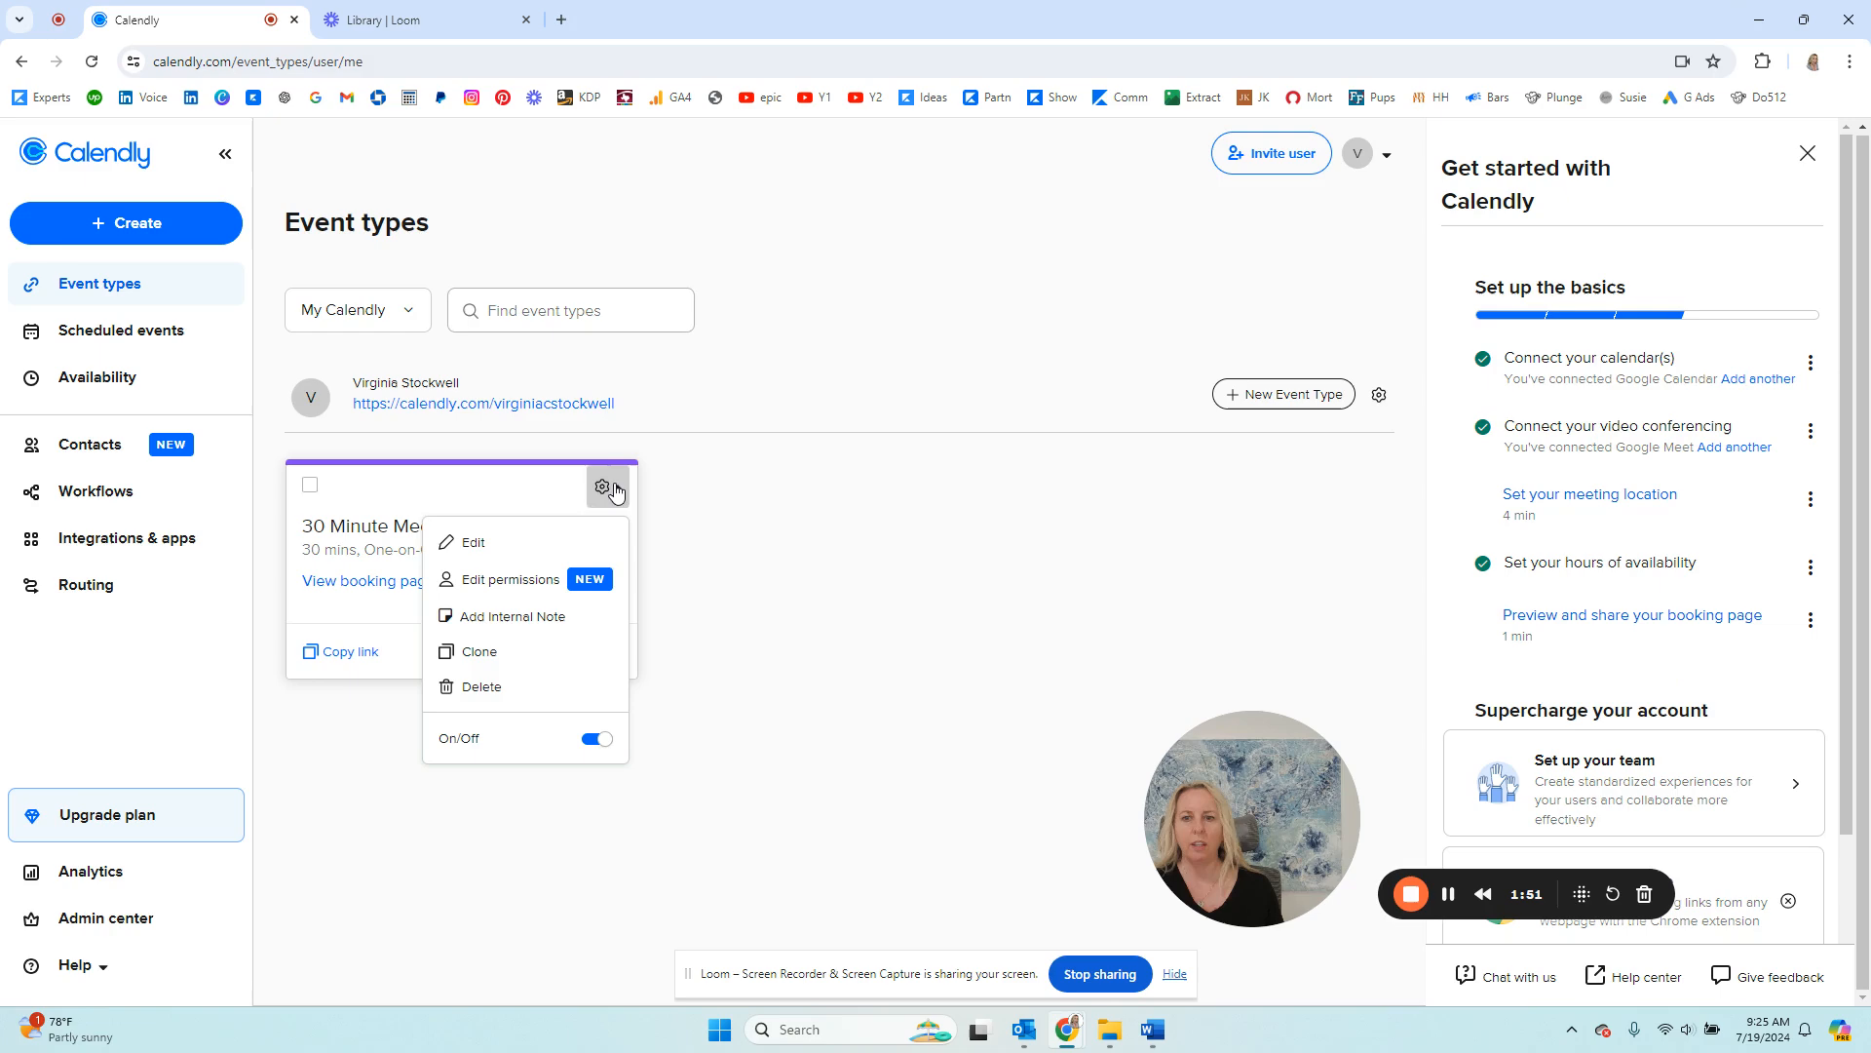
click(488, 540)
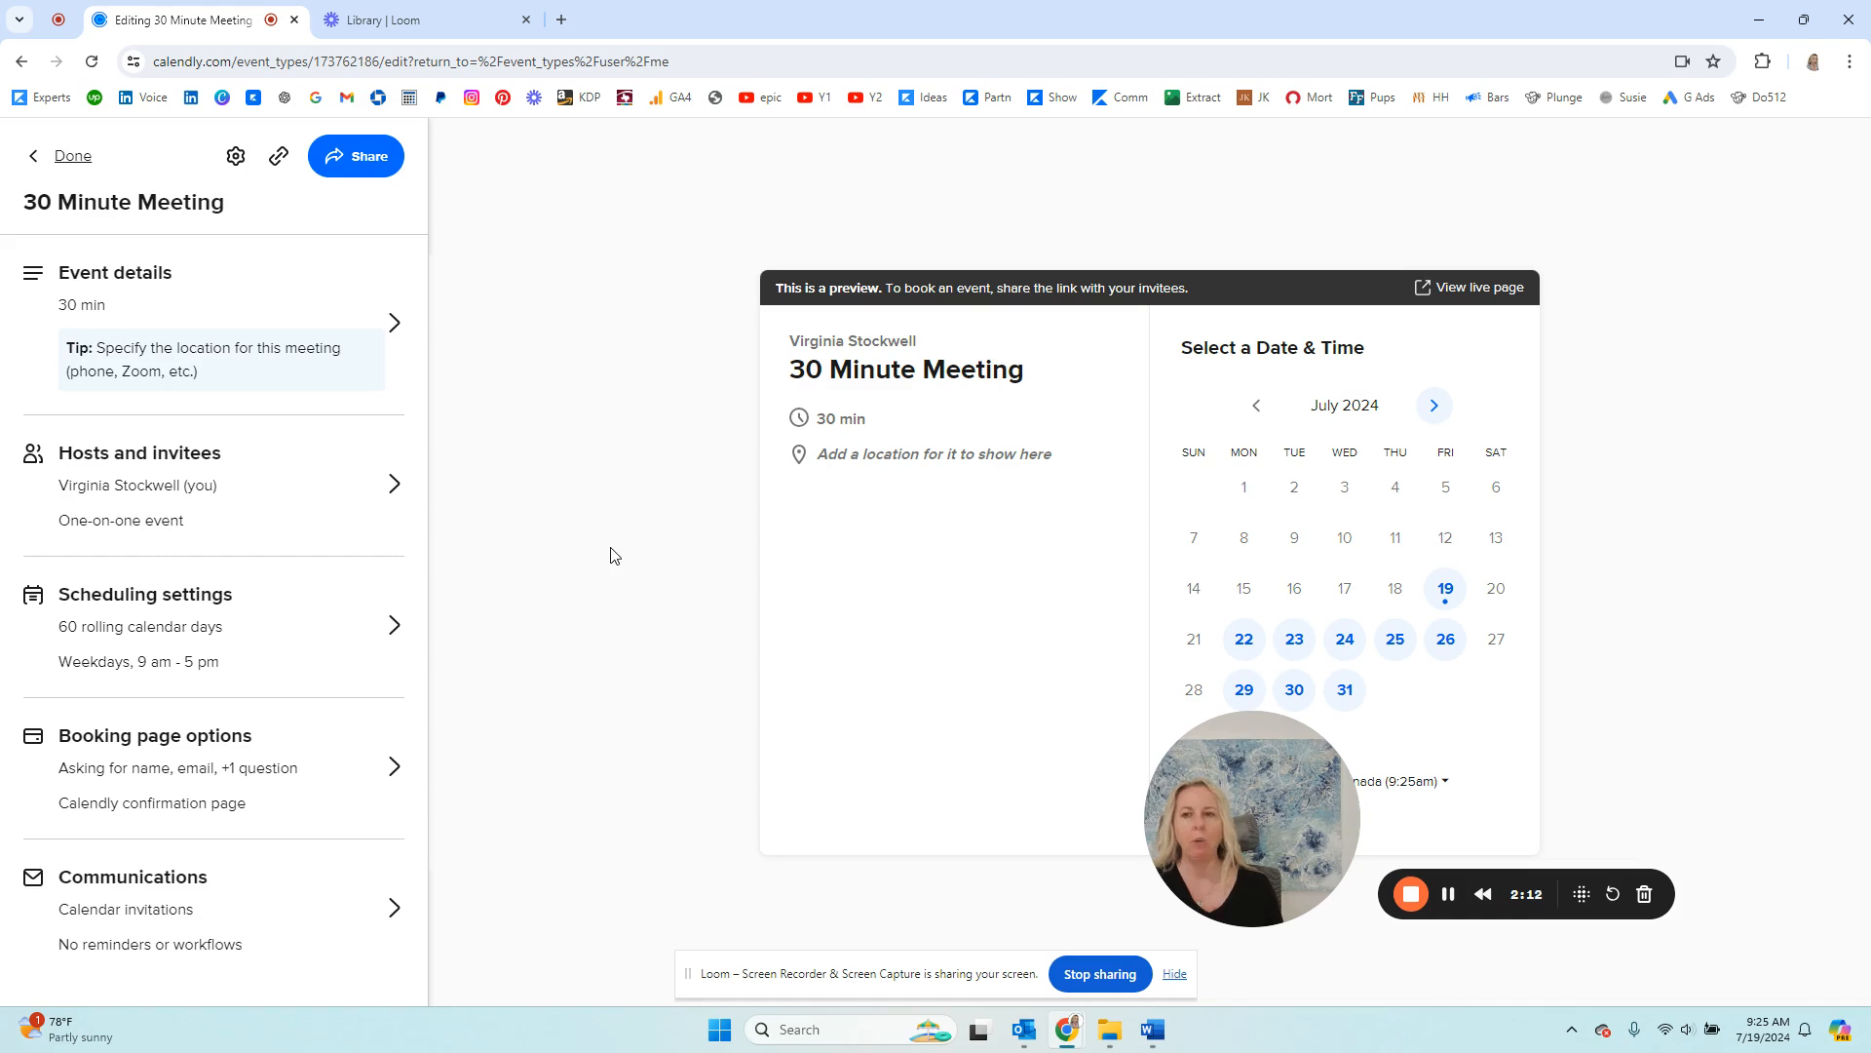
Review the meeting's duration and location options in the event details, as well as its hosts and invitees settings
click(130, 344)
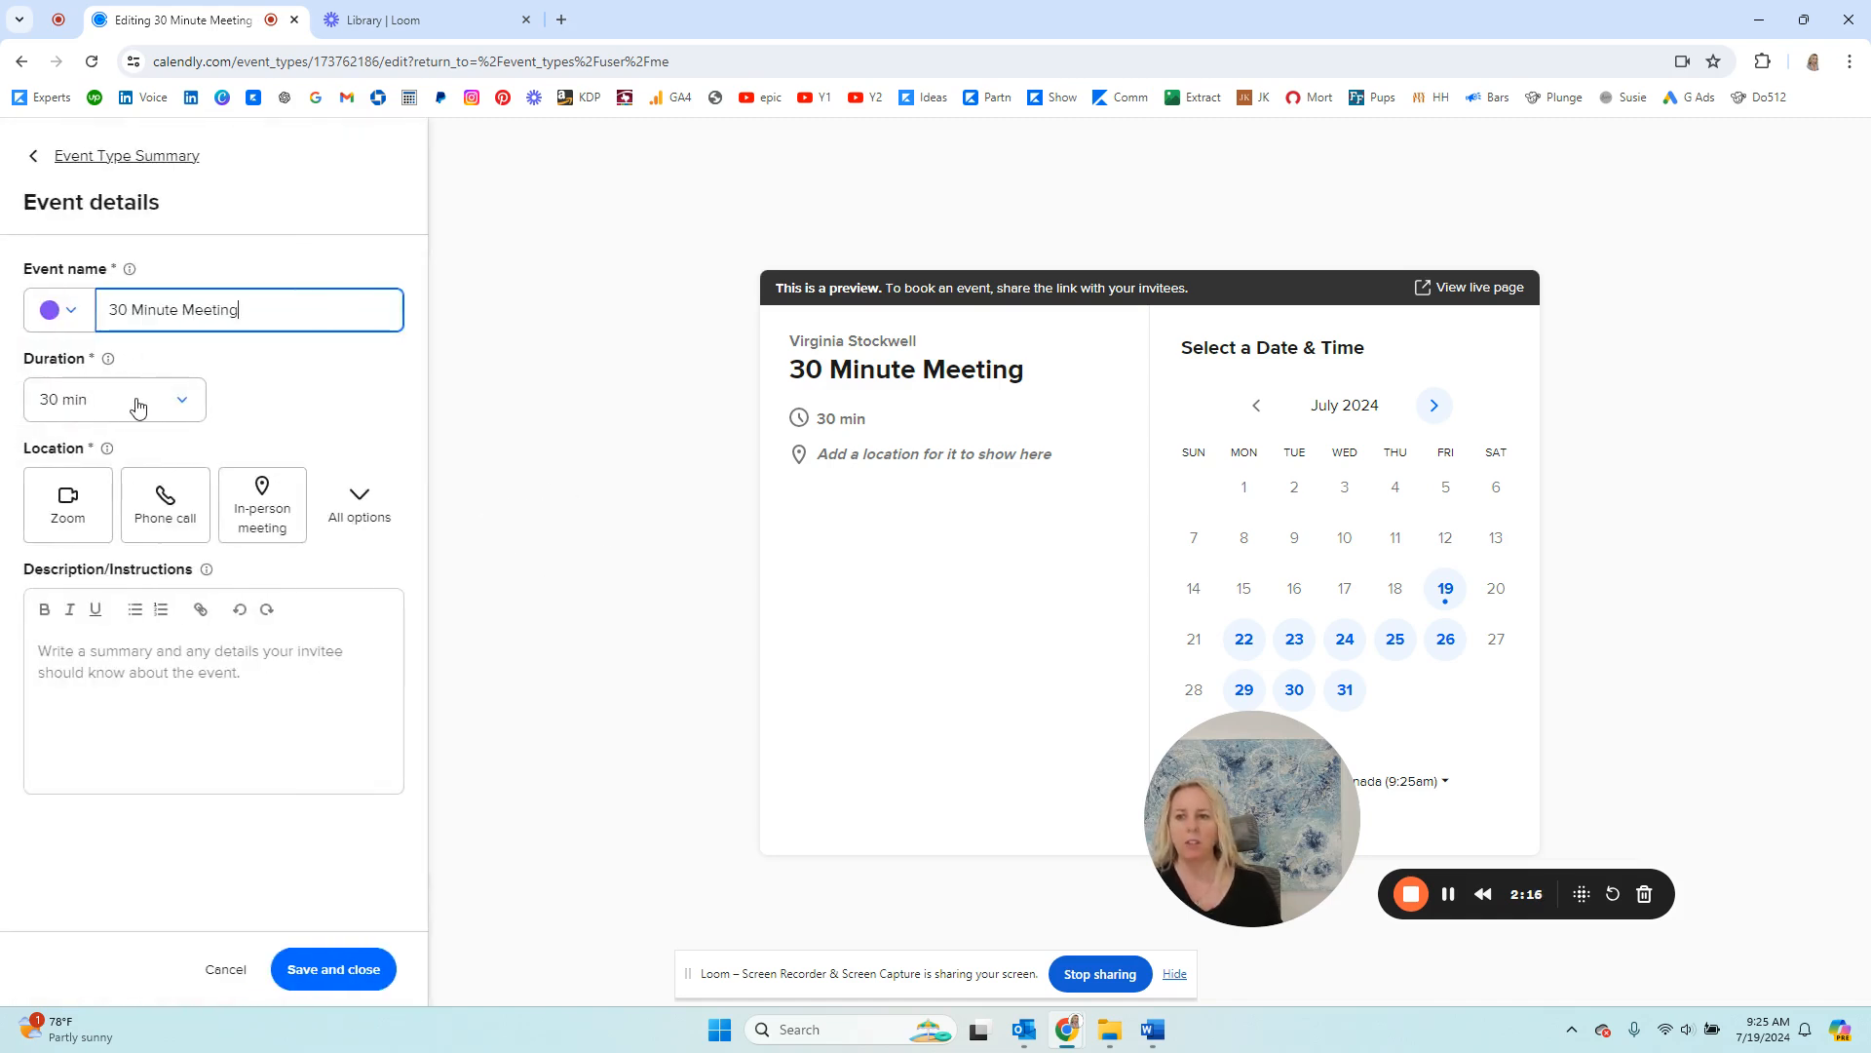
click(186, 402)
click(310, 407)
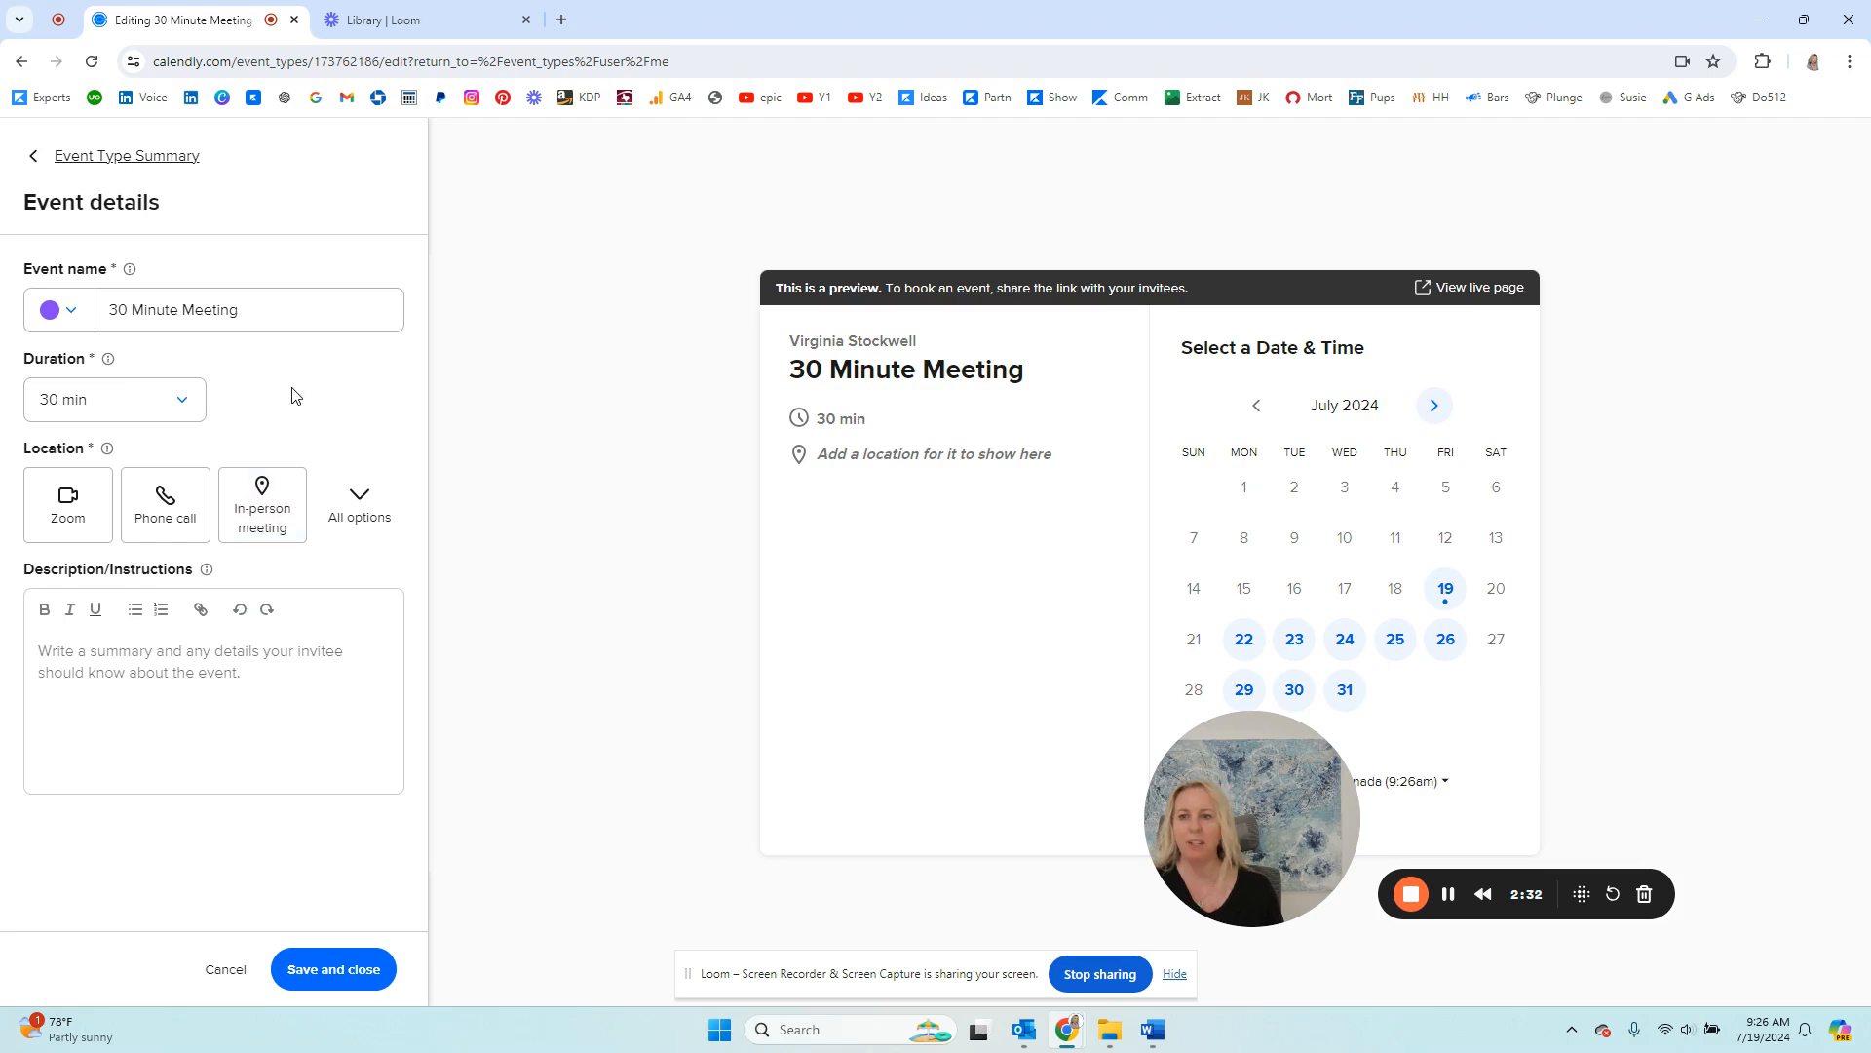
click(357, 499)
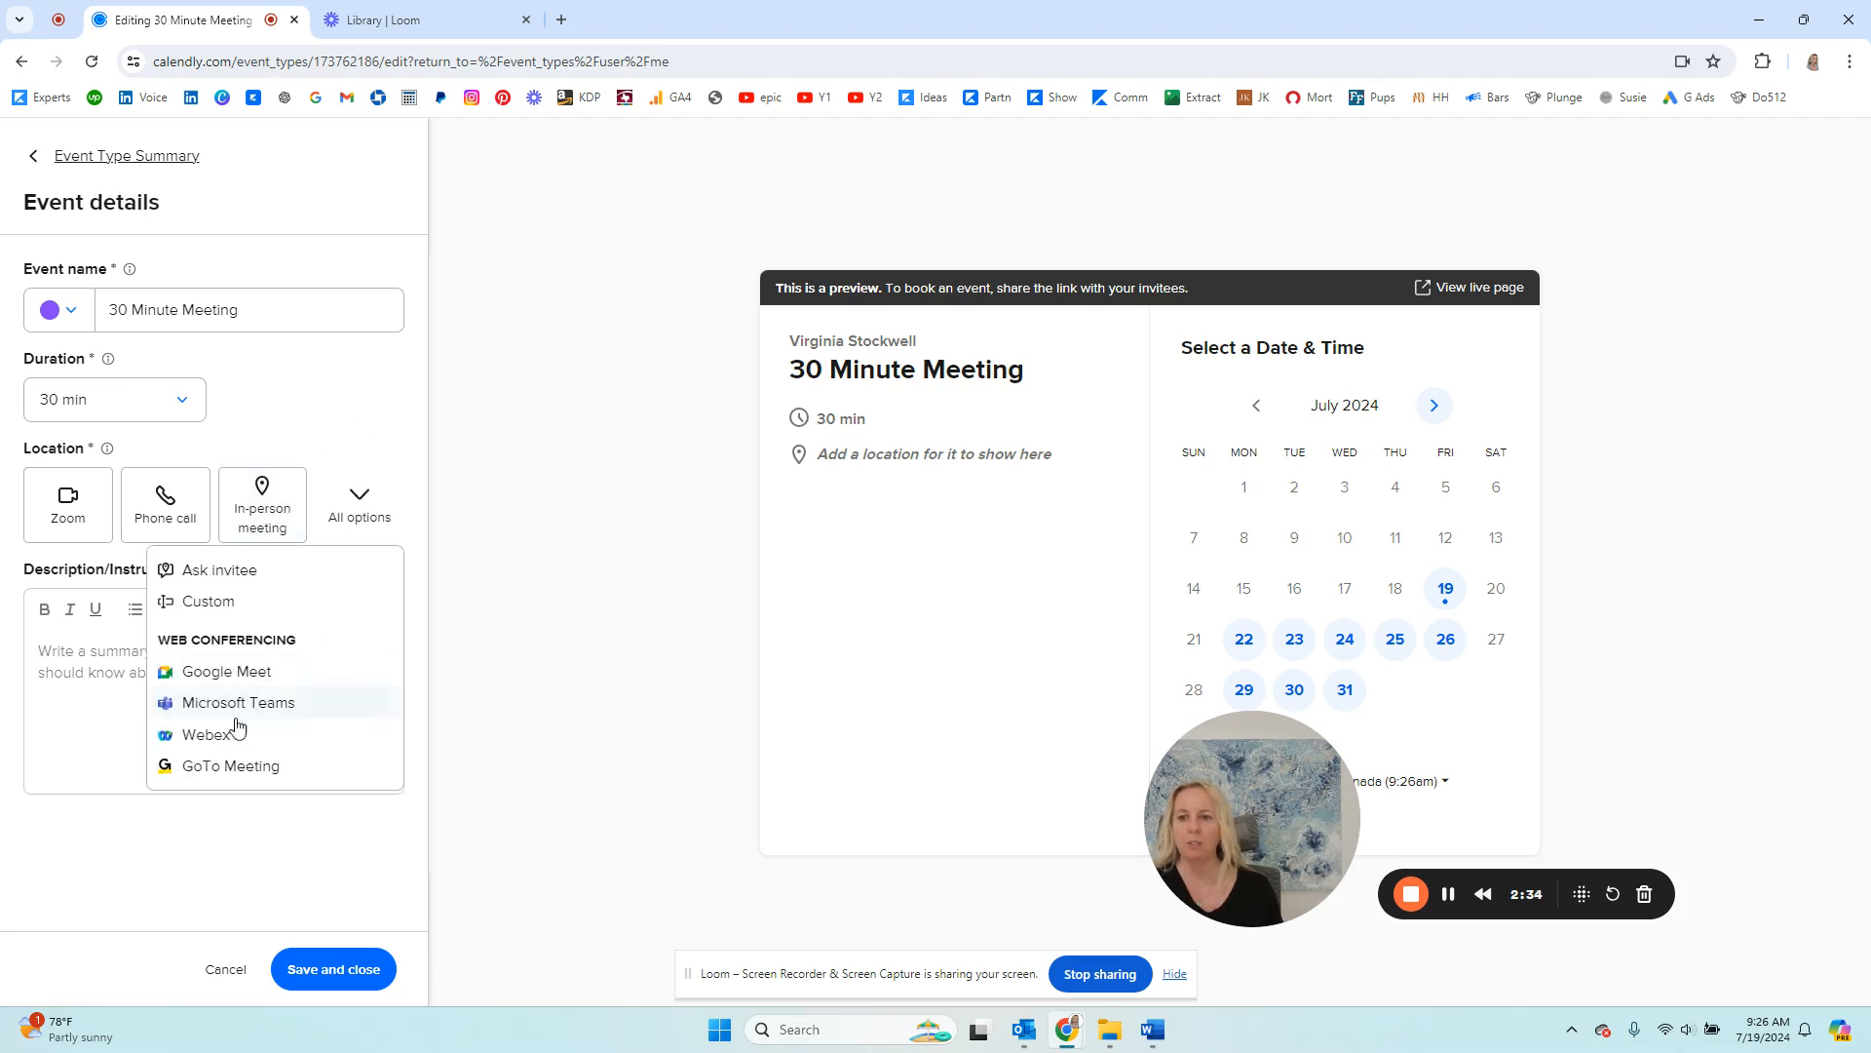
click(322, 390)
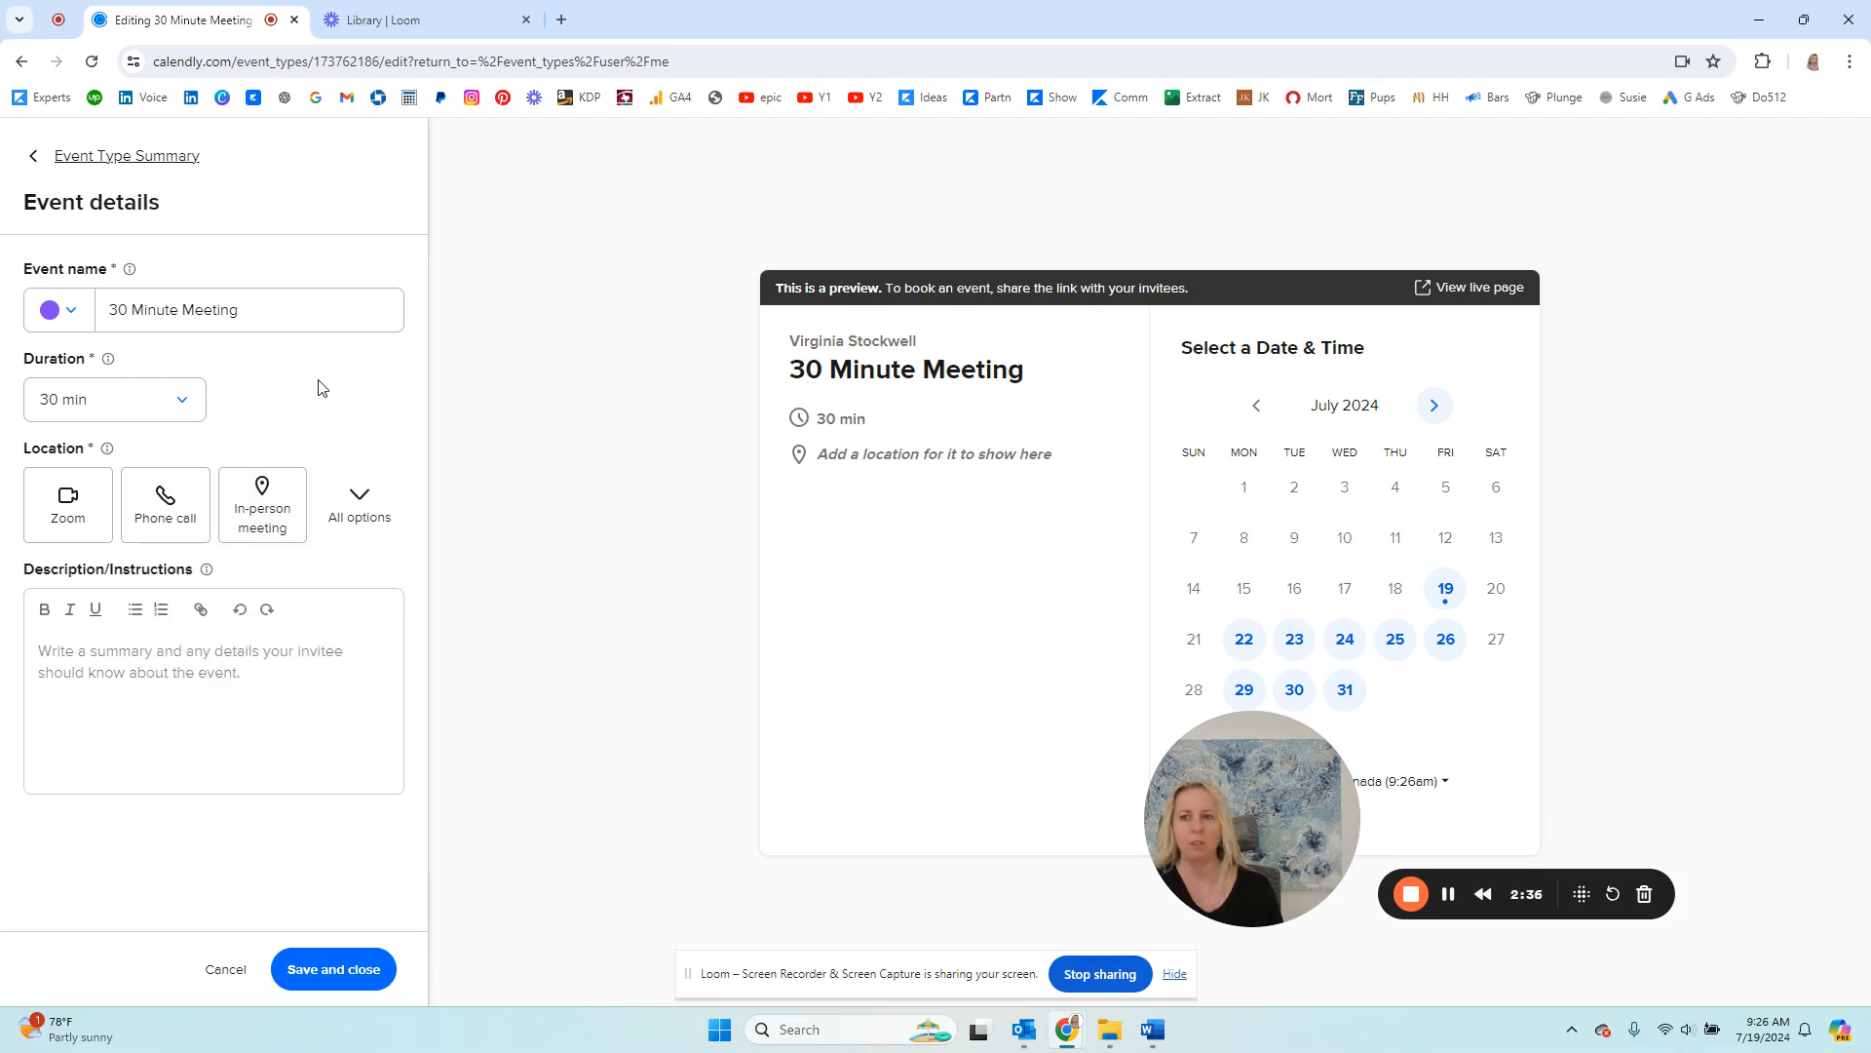
click(35, 157)
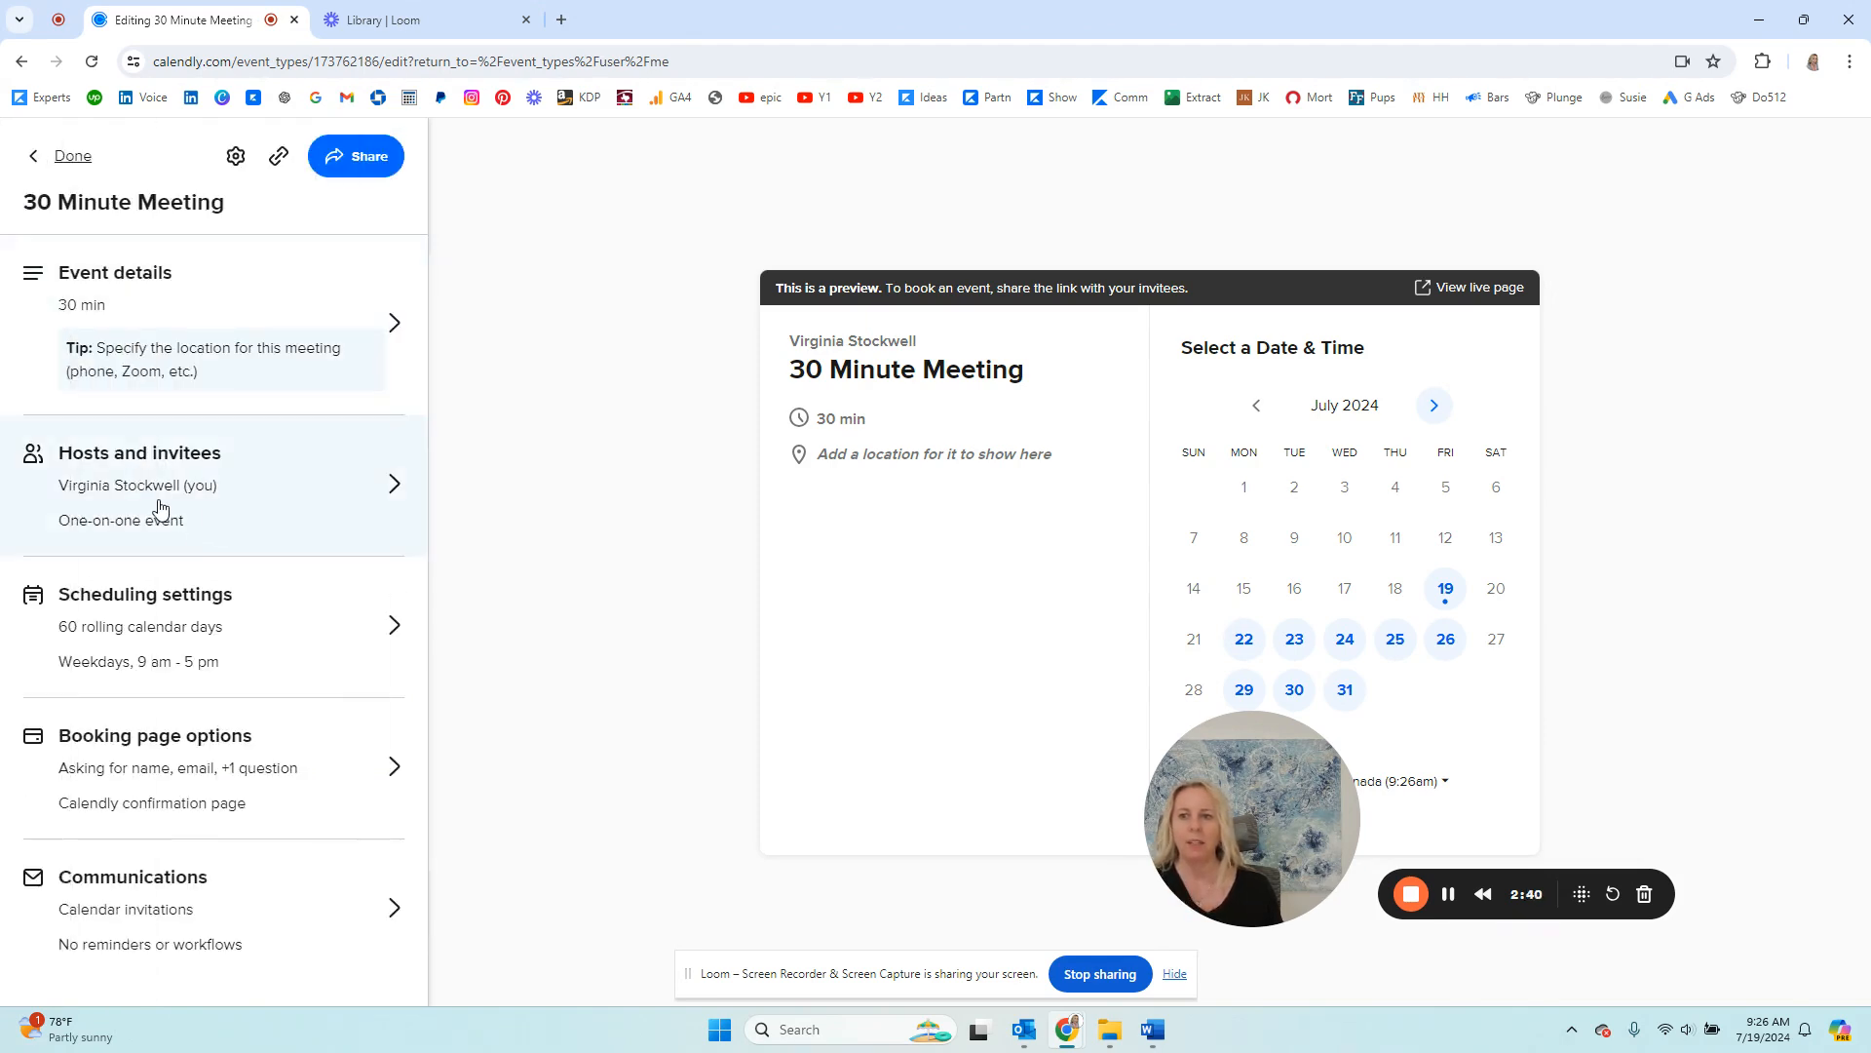
click(161, 505)
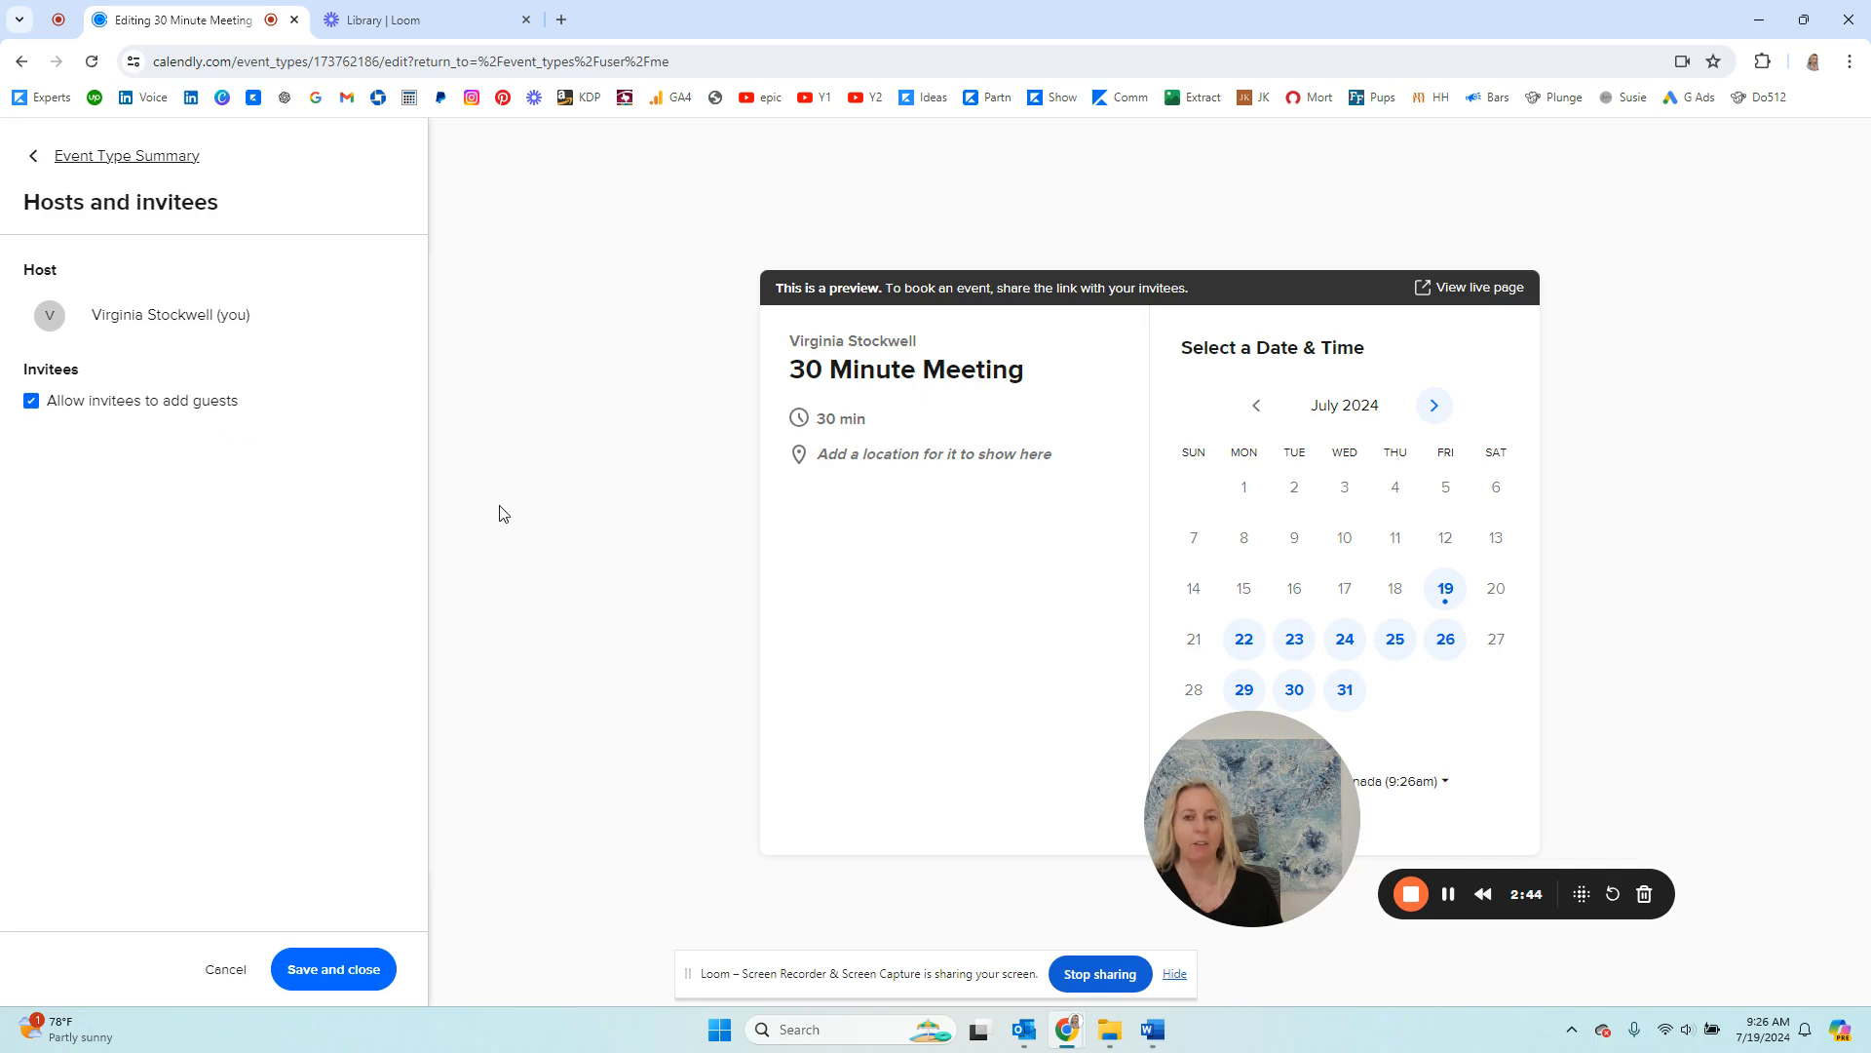
click(35, 158)
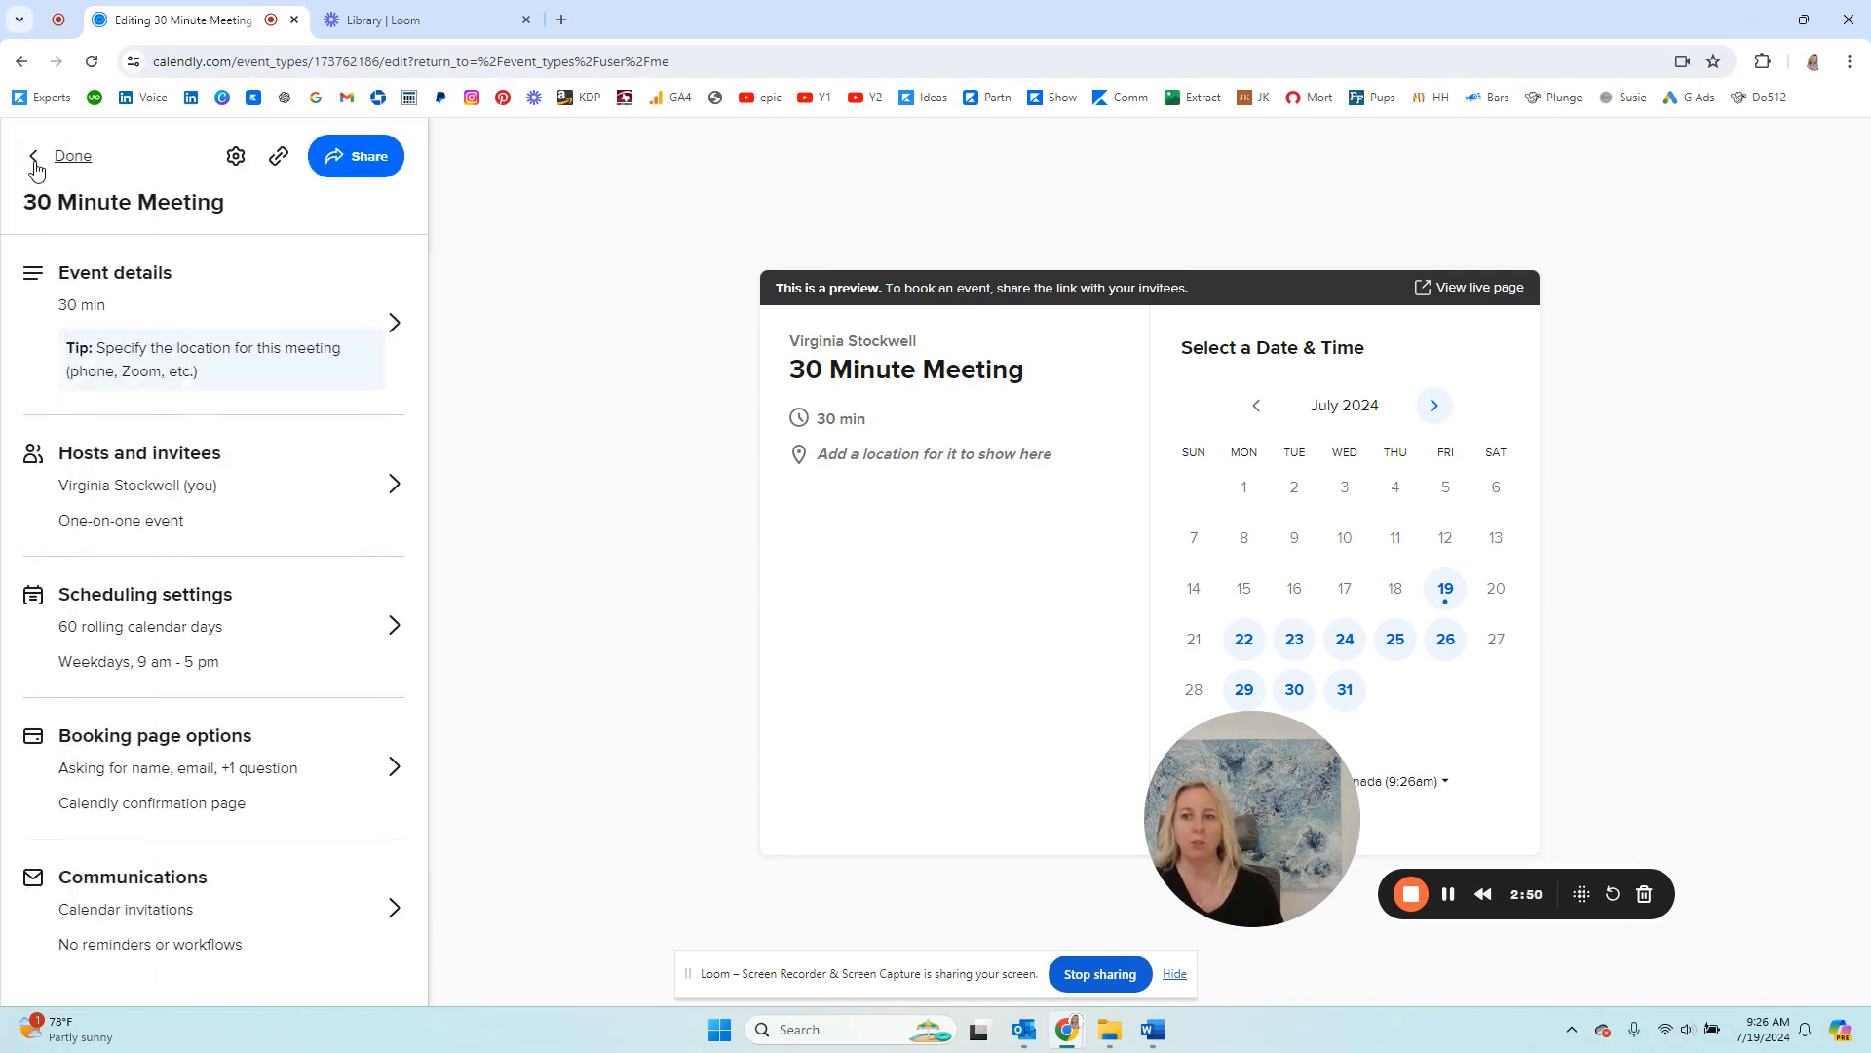
Set the meeting's scheduling date range to 14 calendar days into the future
click(168, 643)
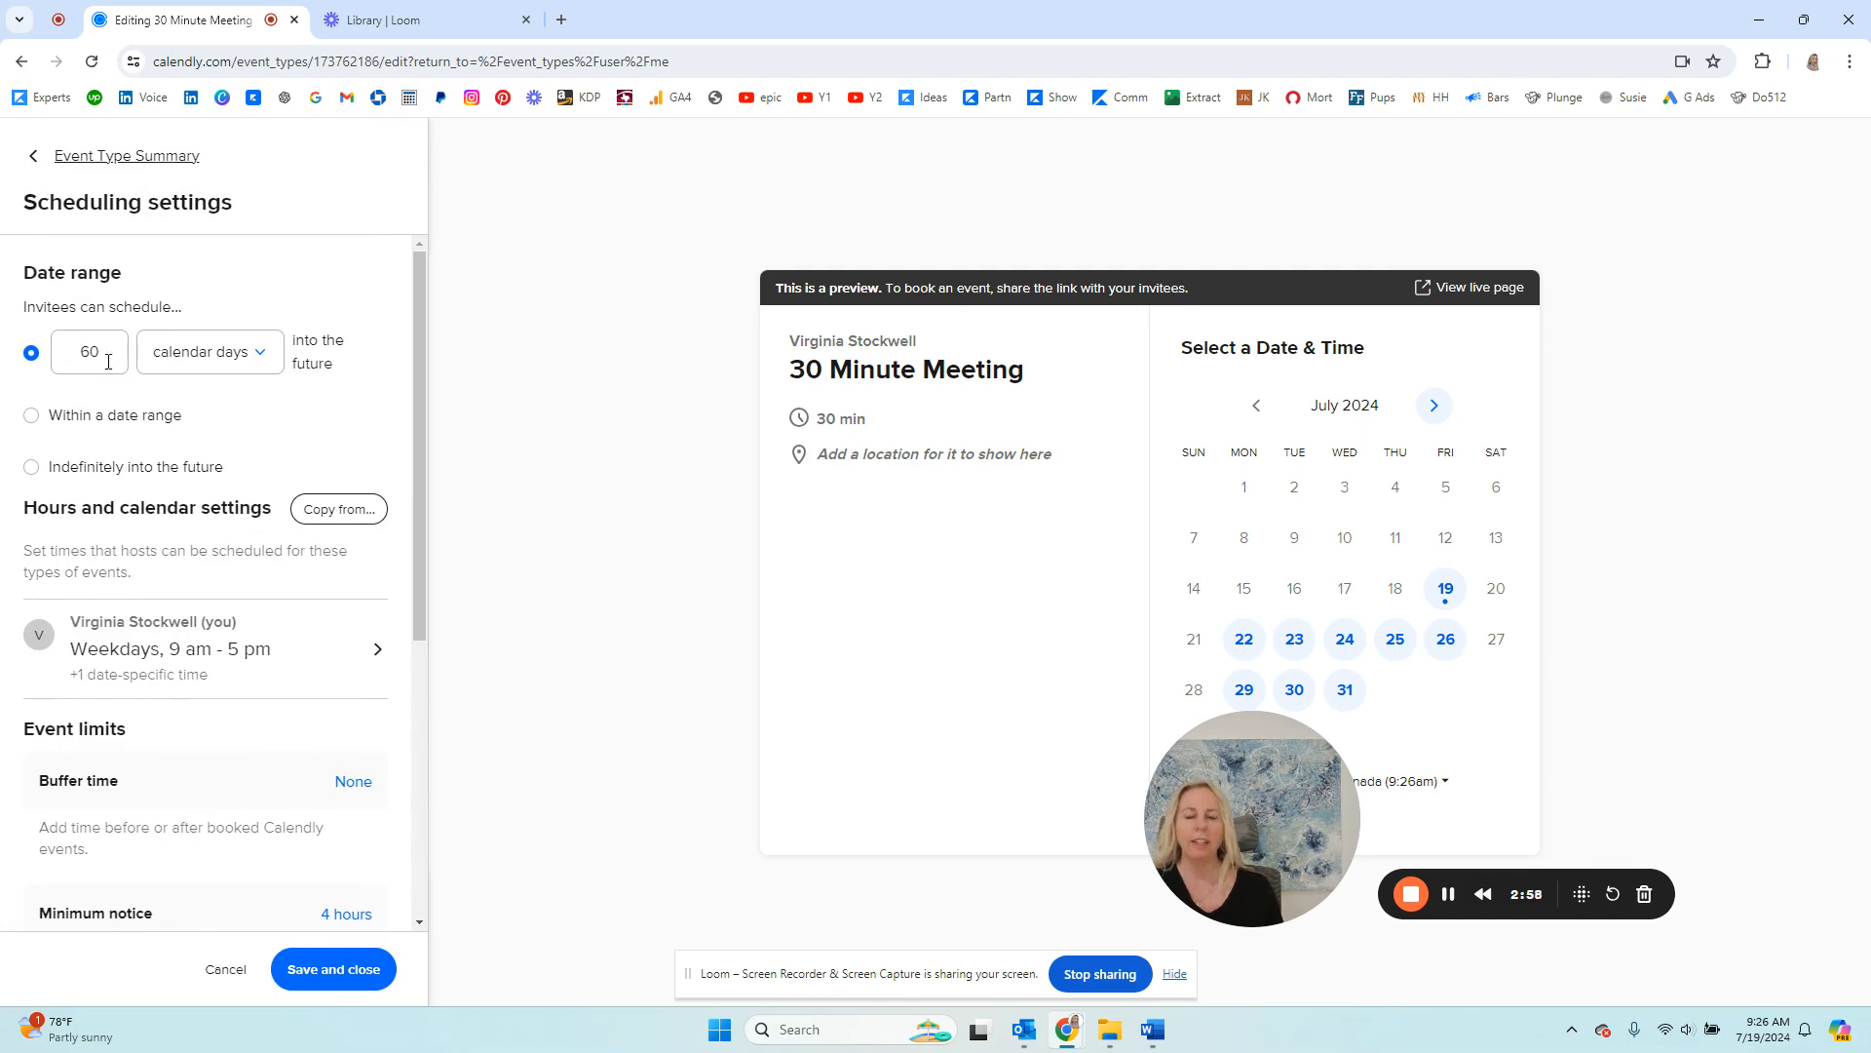
drag(83, 356, 112, 357)
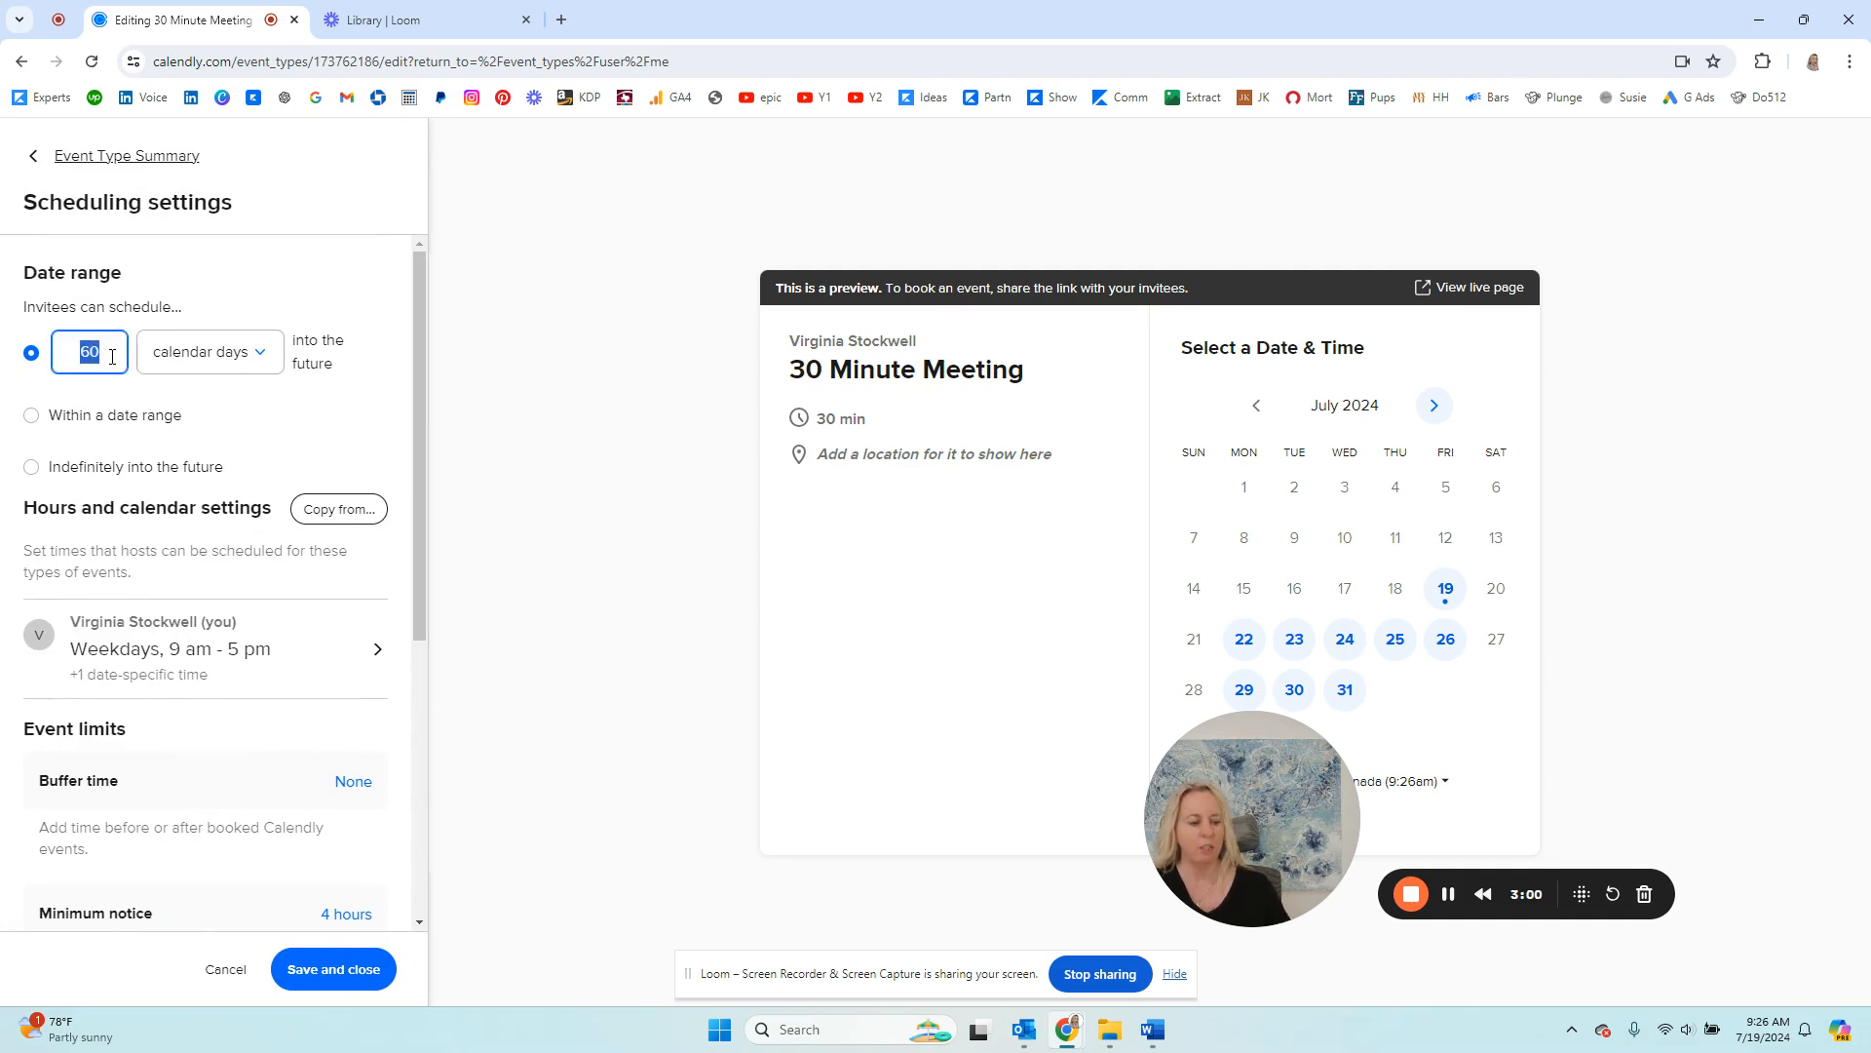
text(14)
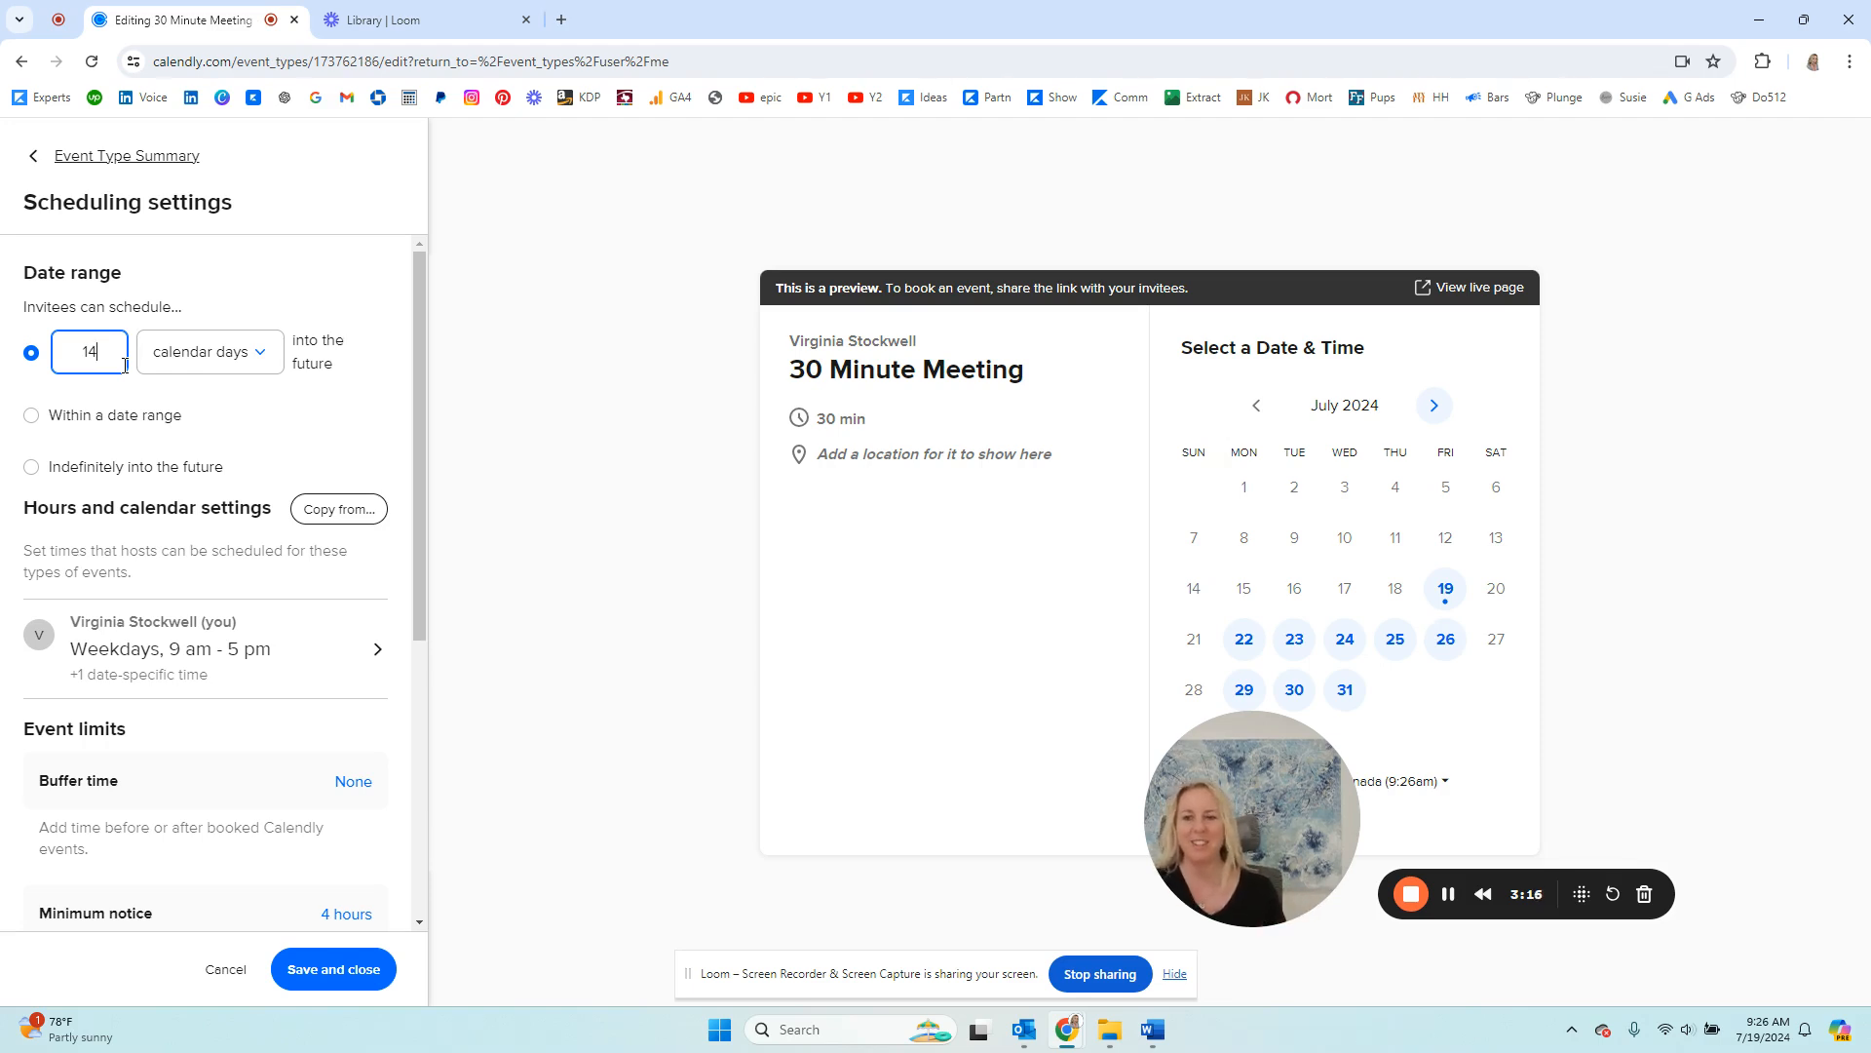
Expand the buffer time settings and review the minimum notice, daily limit and additional scheduling options
scroll(240, 422, down, 4)
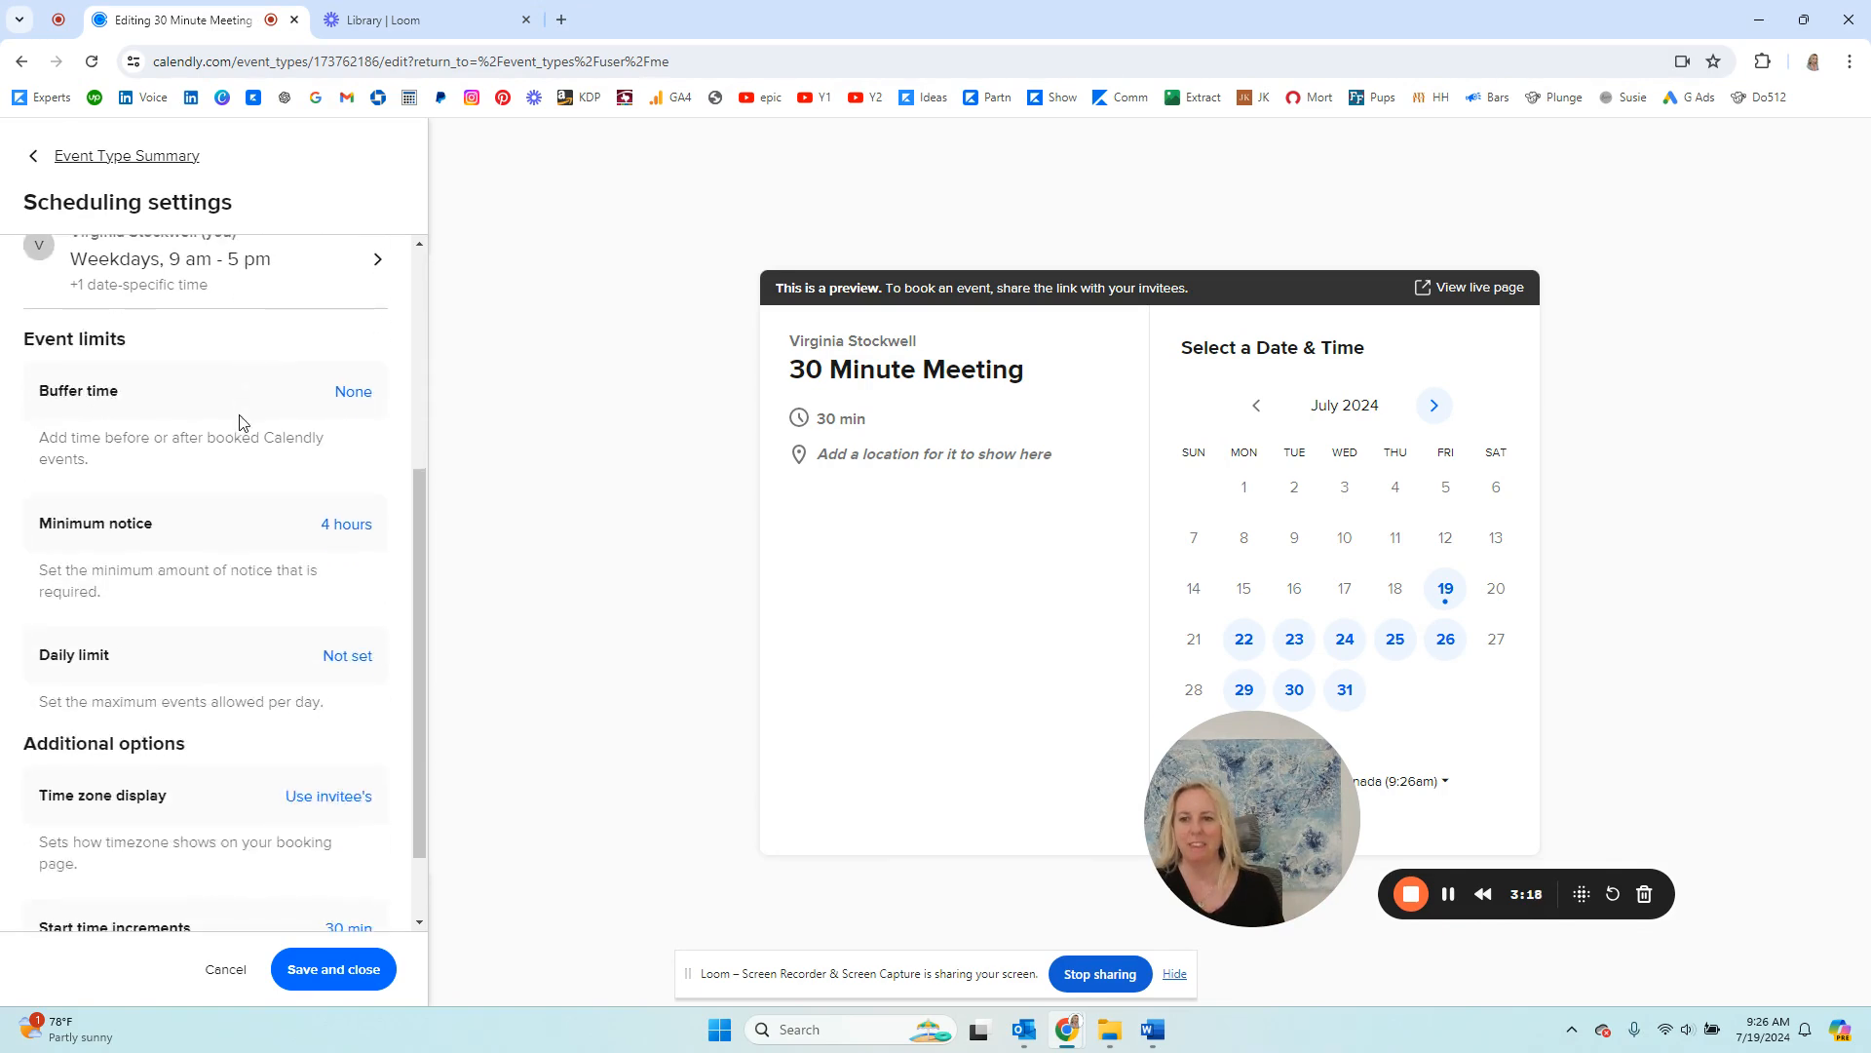
scroll(242, 422, up, 2)
scroll(209, 565, down, 1)
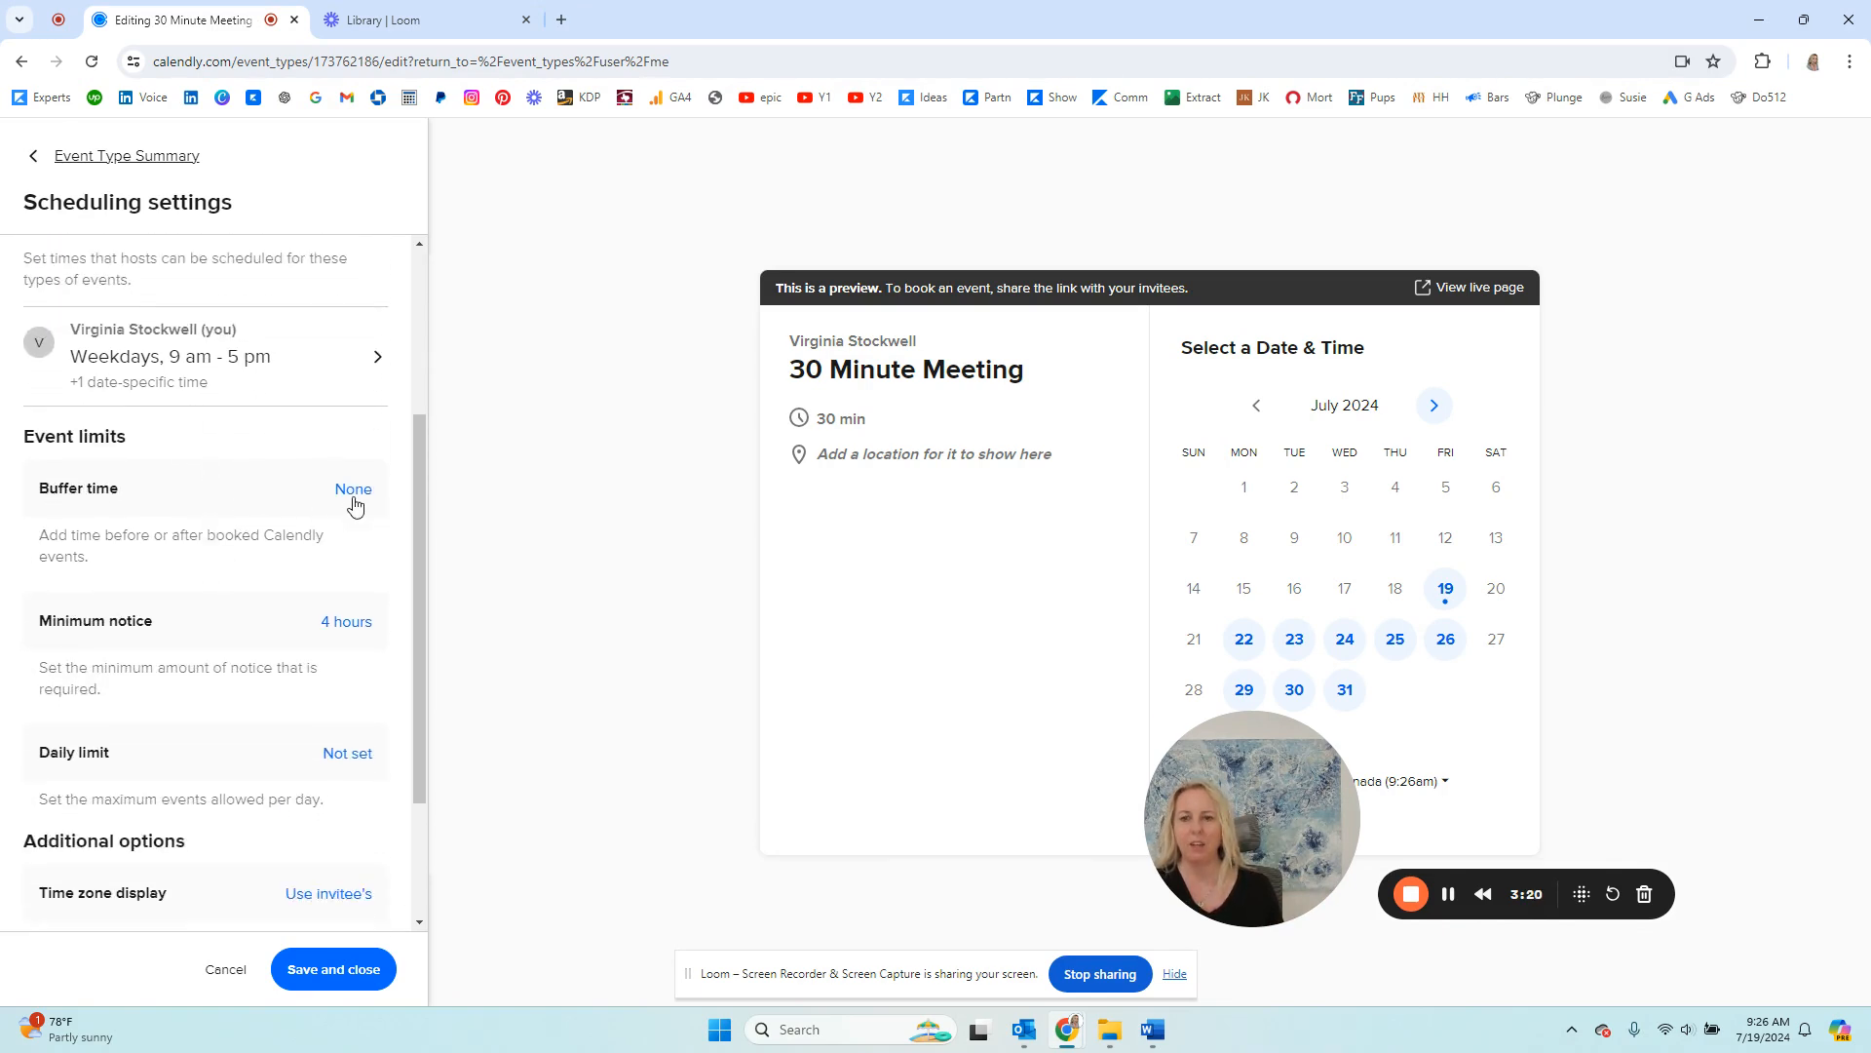
click(107, 490)
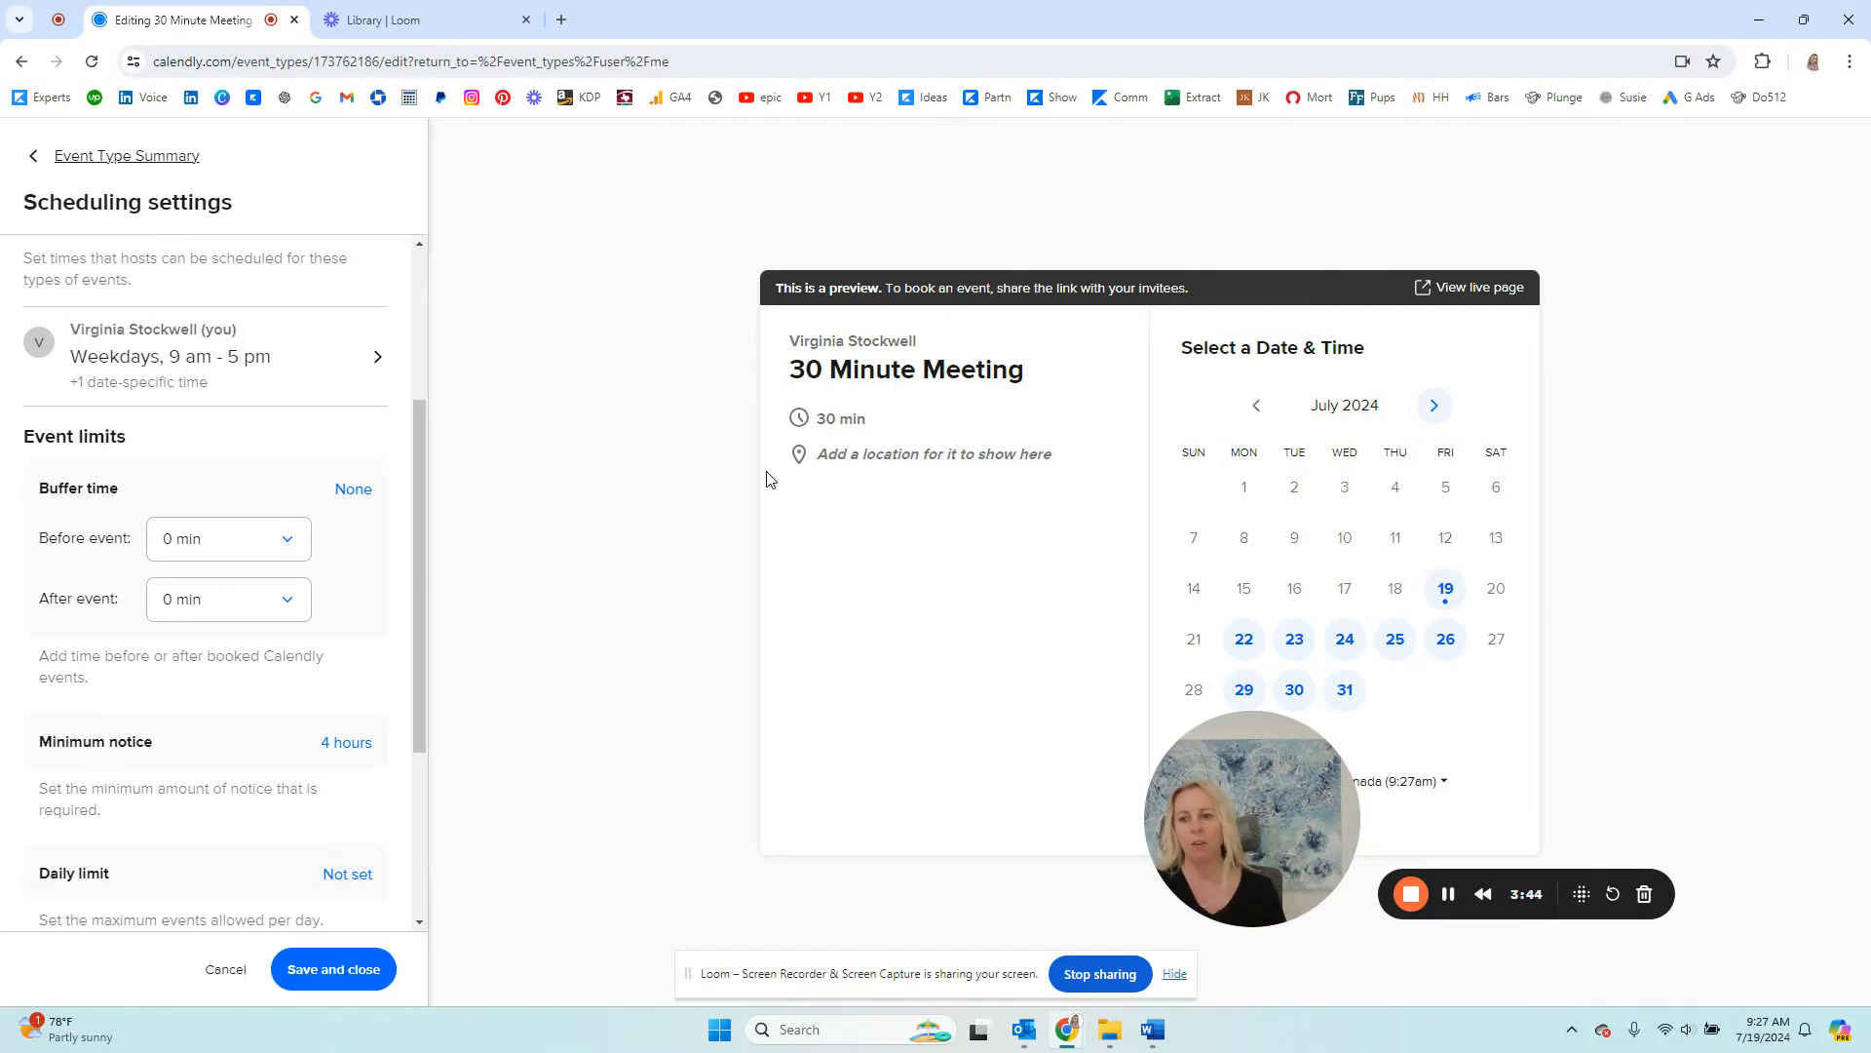
scroll(166, 668, down, 3)
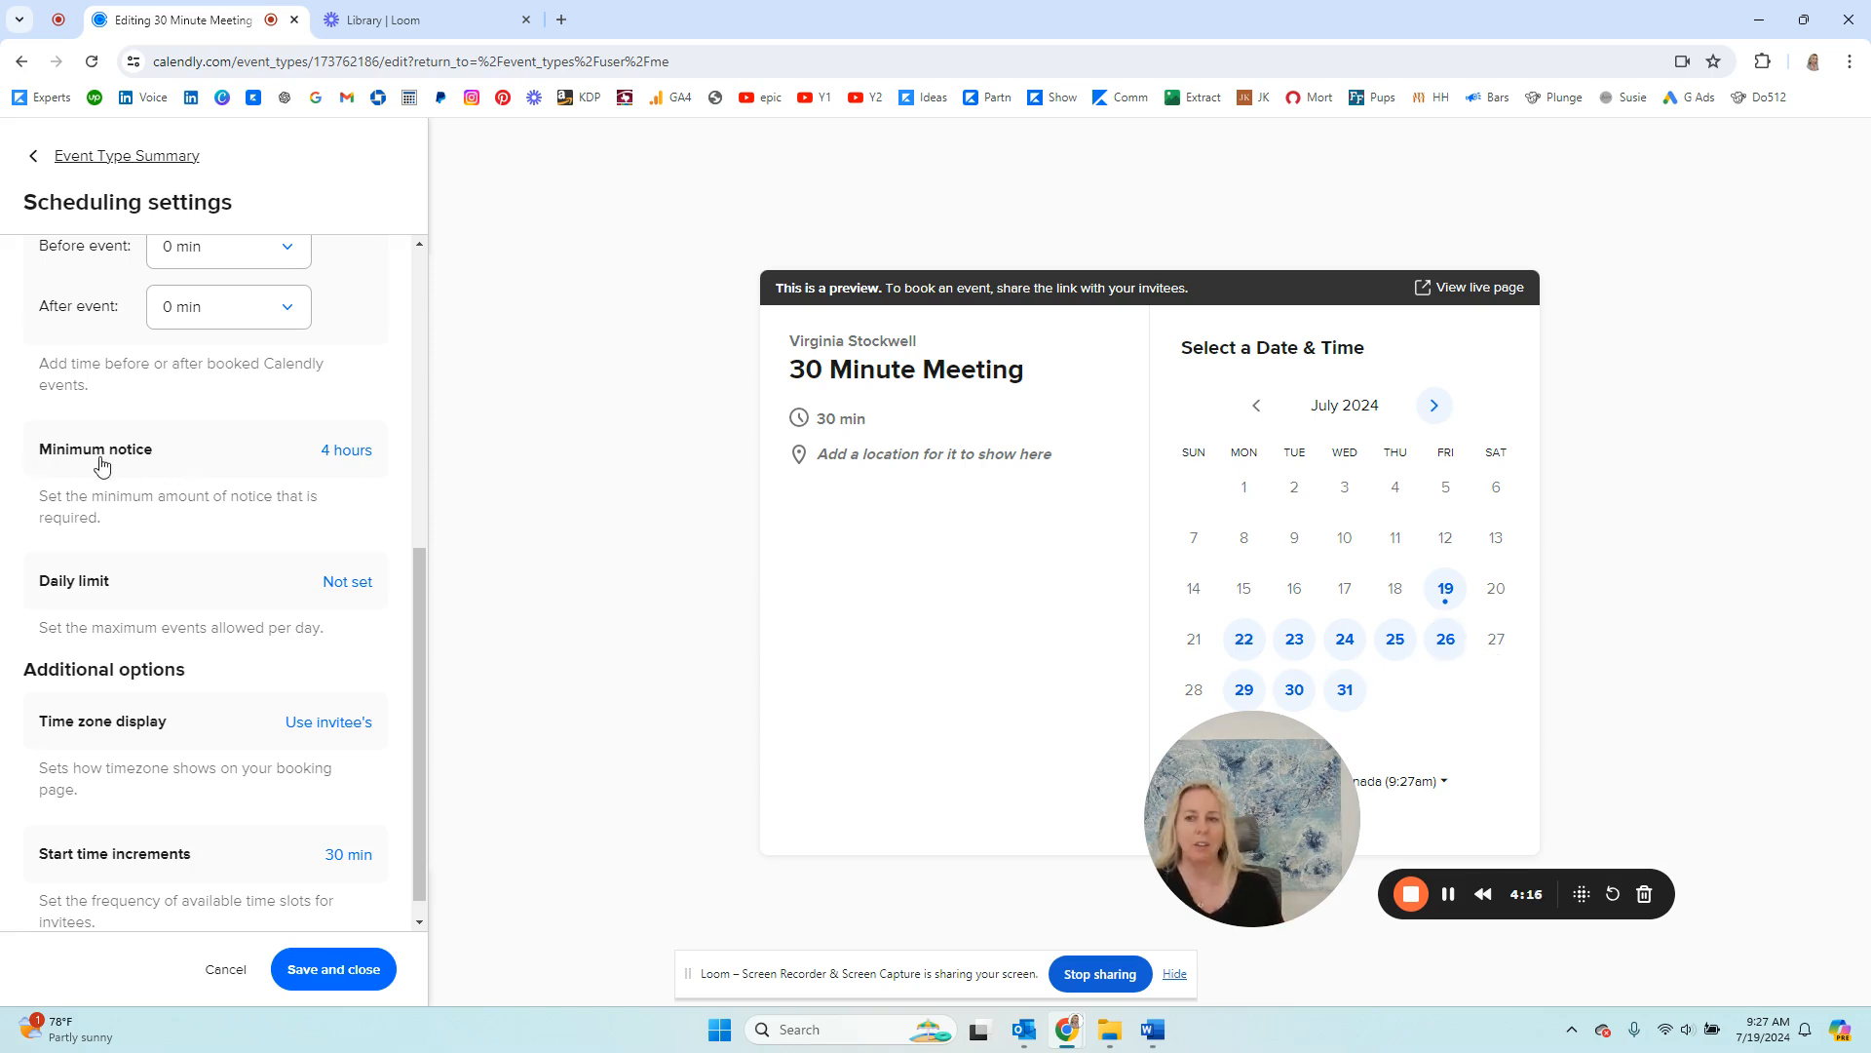
scroll(122, 511, down, 1)
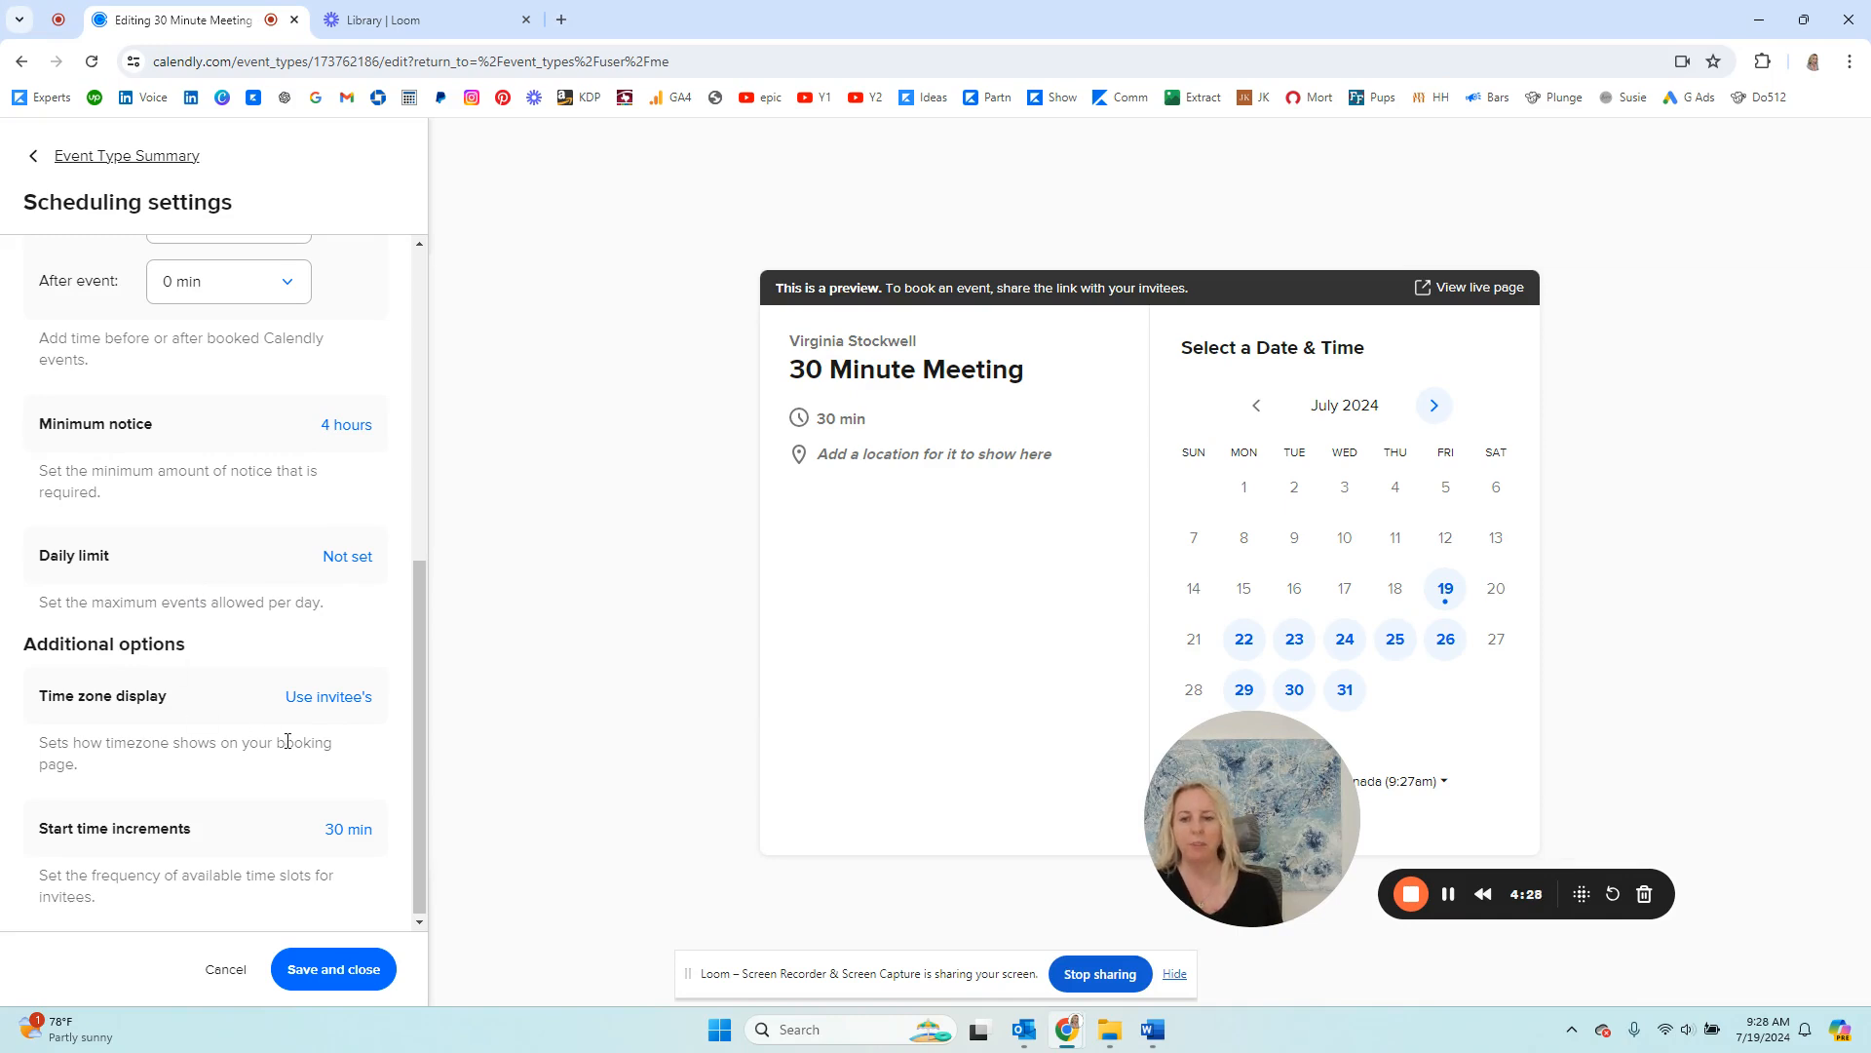
Examine the start time increment choices and view the offered time slots for July 19 on the live booking page
click(346, 836)
scroll(147, 770, down, 1)
click(134, 830)
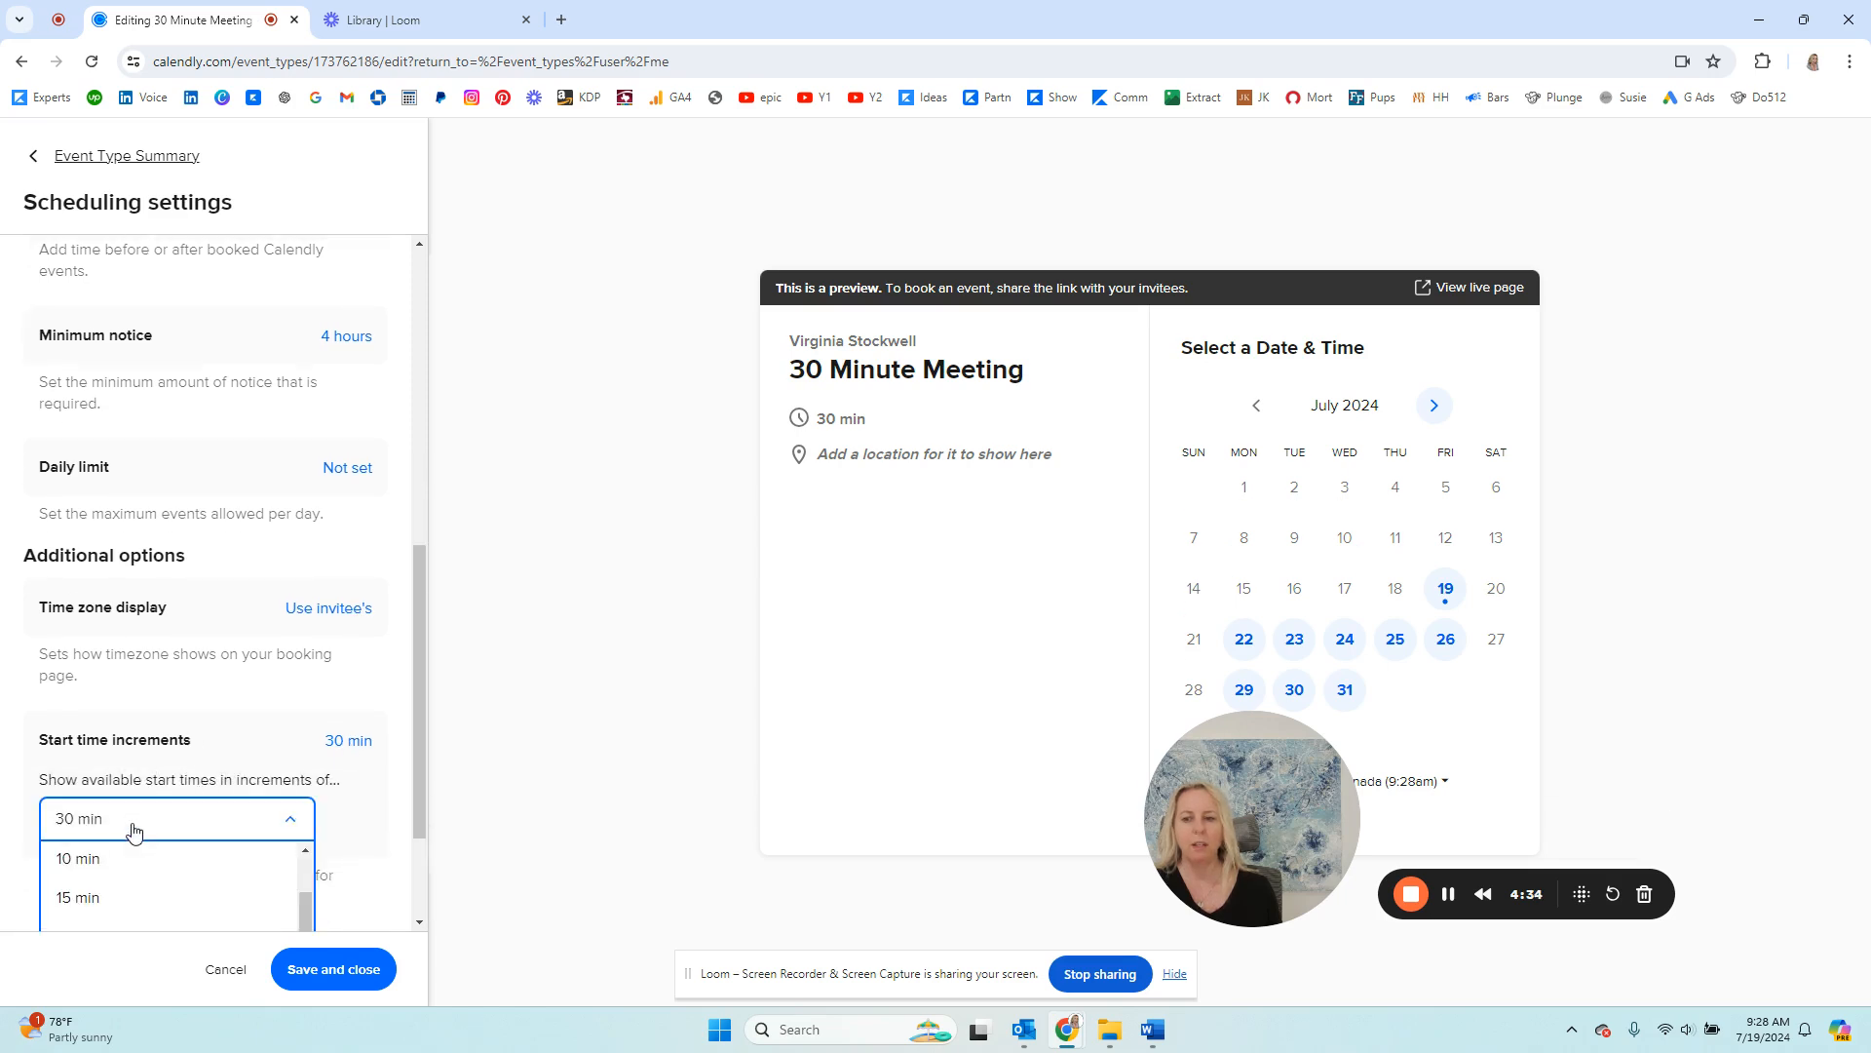
scroll(138, 819, down, 2)
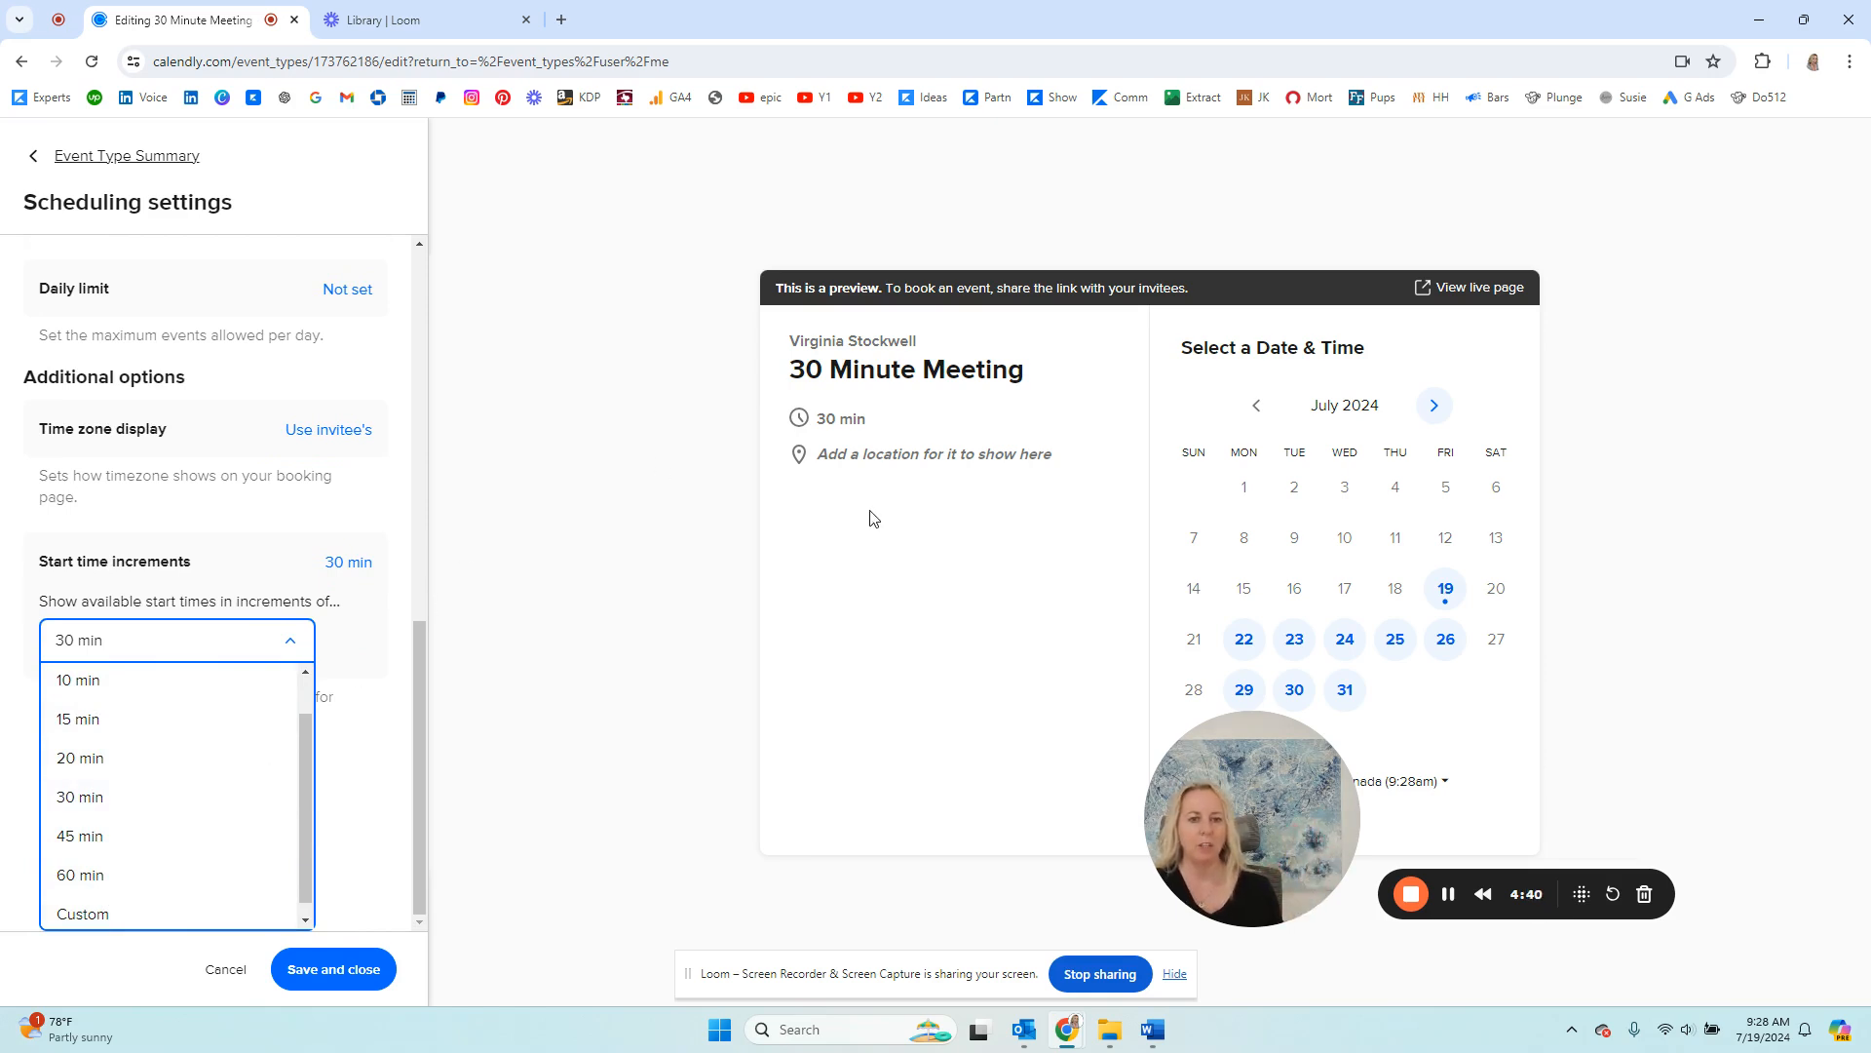
click(1484, 290)
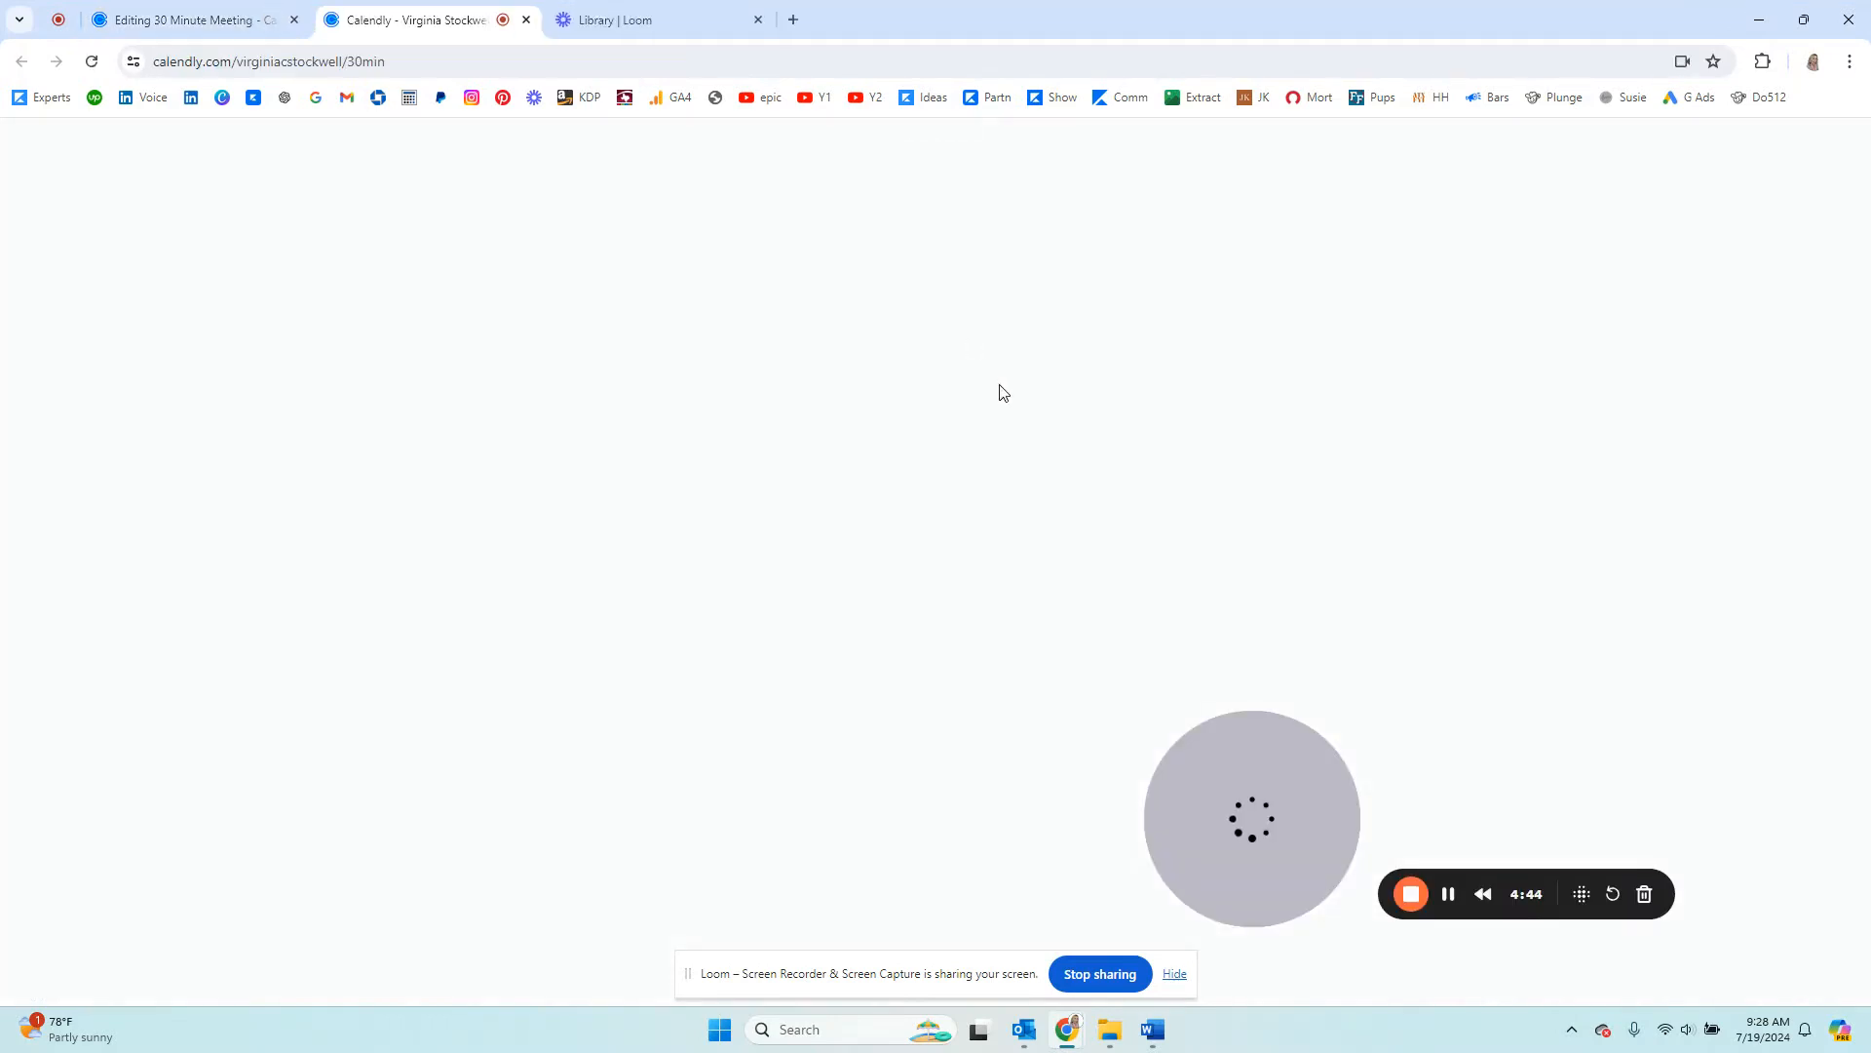
click(1229, 524)
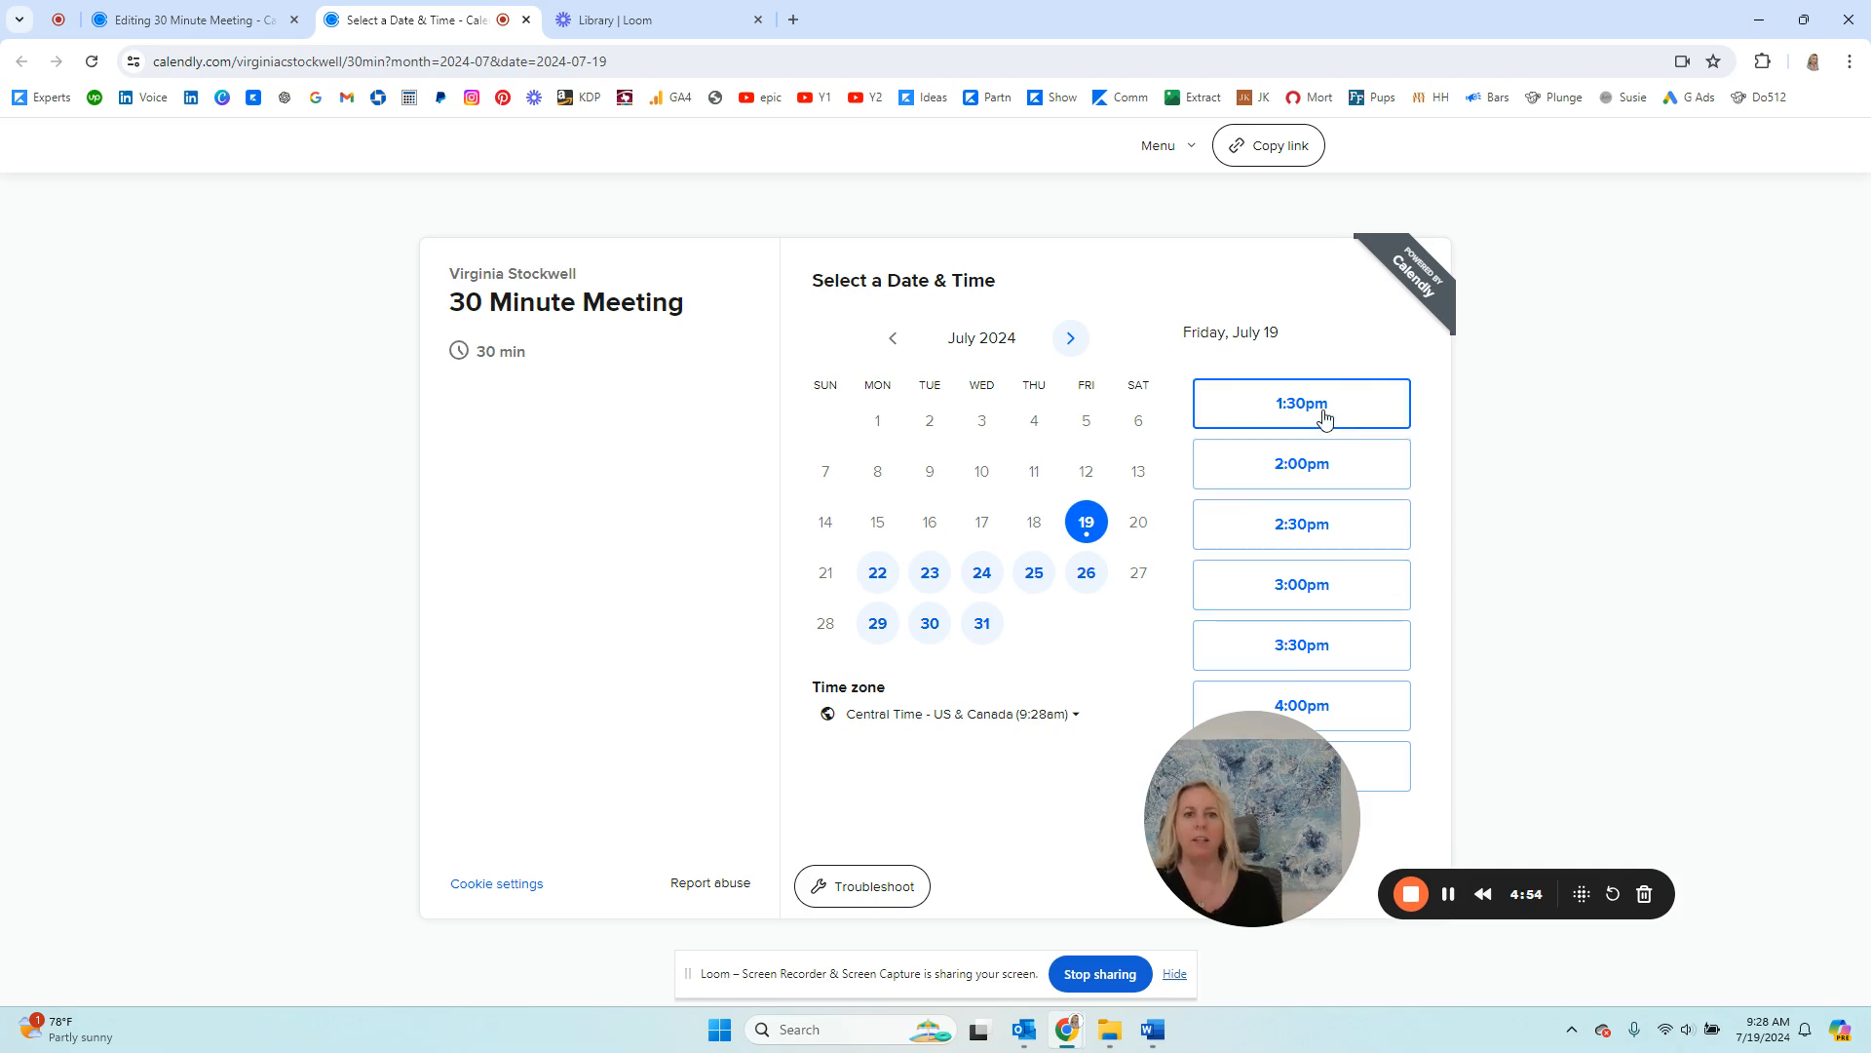
Return to the event type's scheduling settings and set the start time increments to 15 min
click(198, 19)
click(175, 817)
click(127, 855)
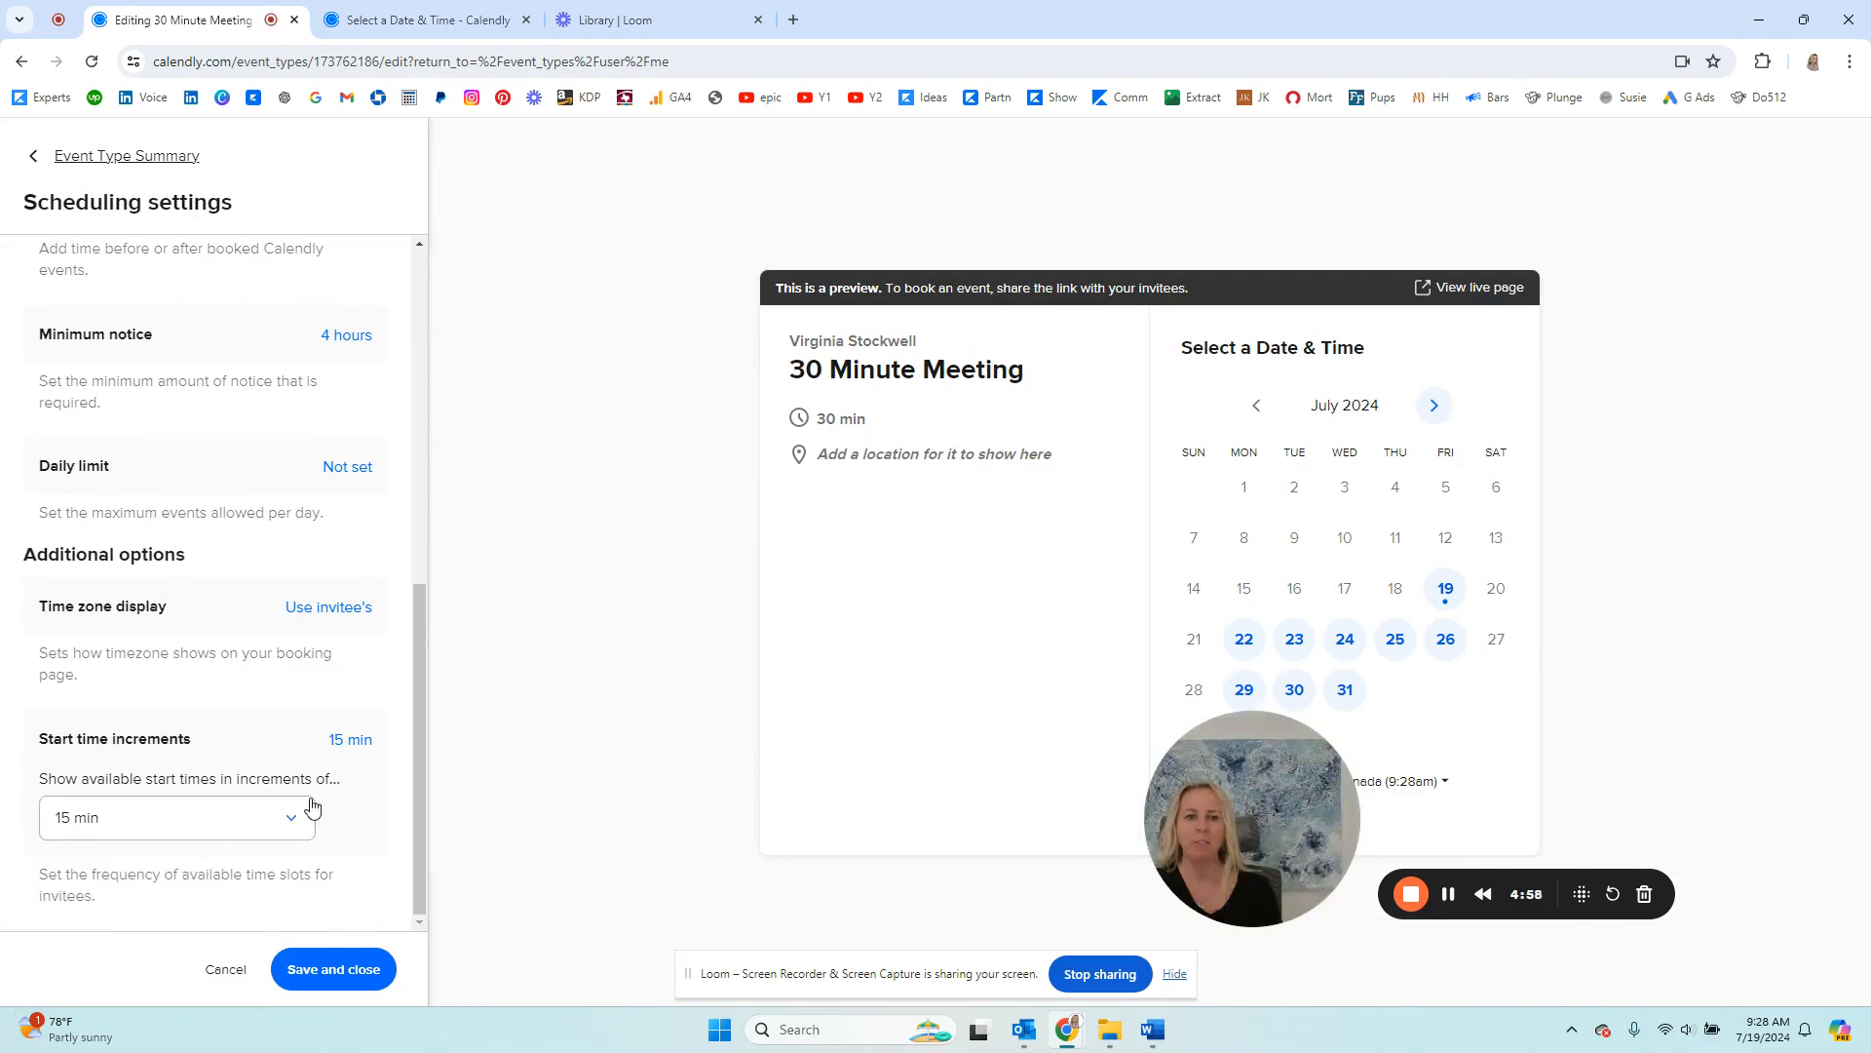
Reload the meeting's live booking page to check the start times offered for July 19
click(383, 17)
right_click(188, 345)
click(245, 421)
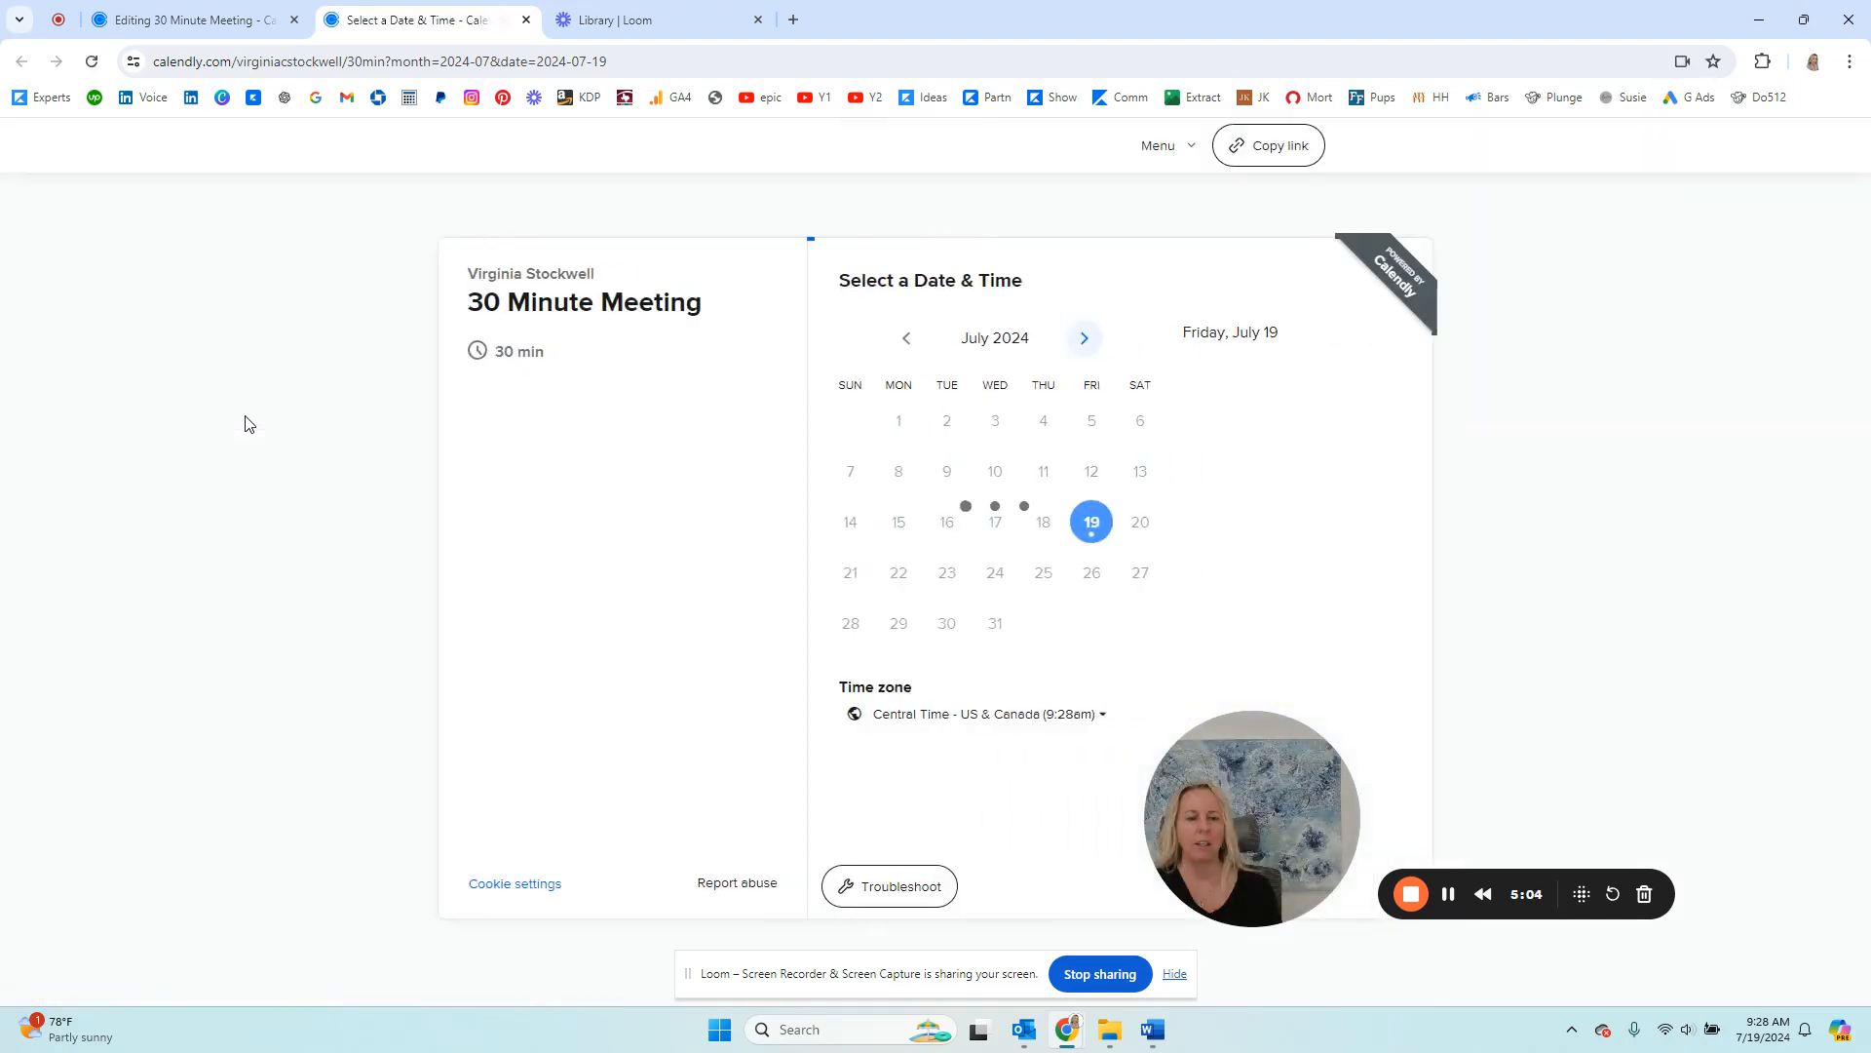
Return to the event type editor, save the scheduling settings and go back to the event type summary
click(183, 20)
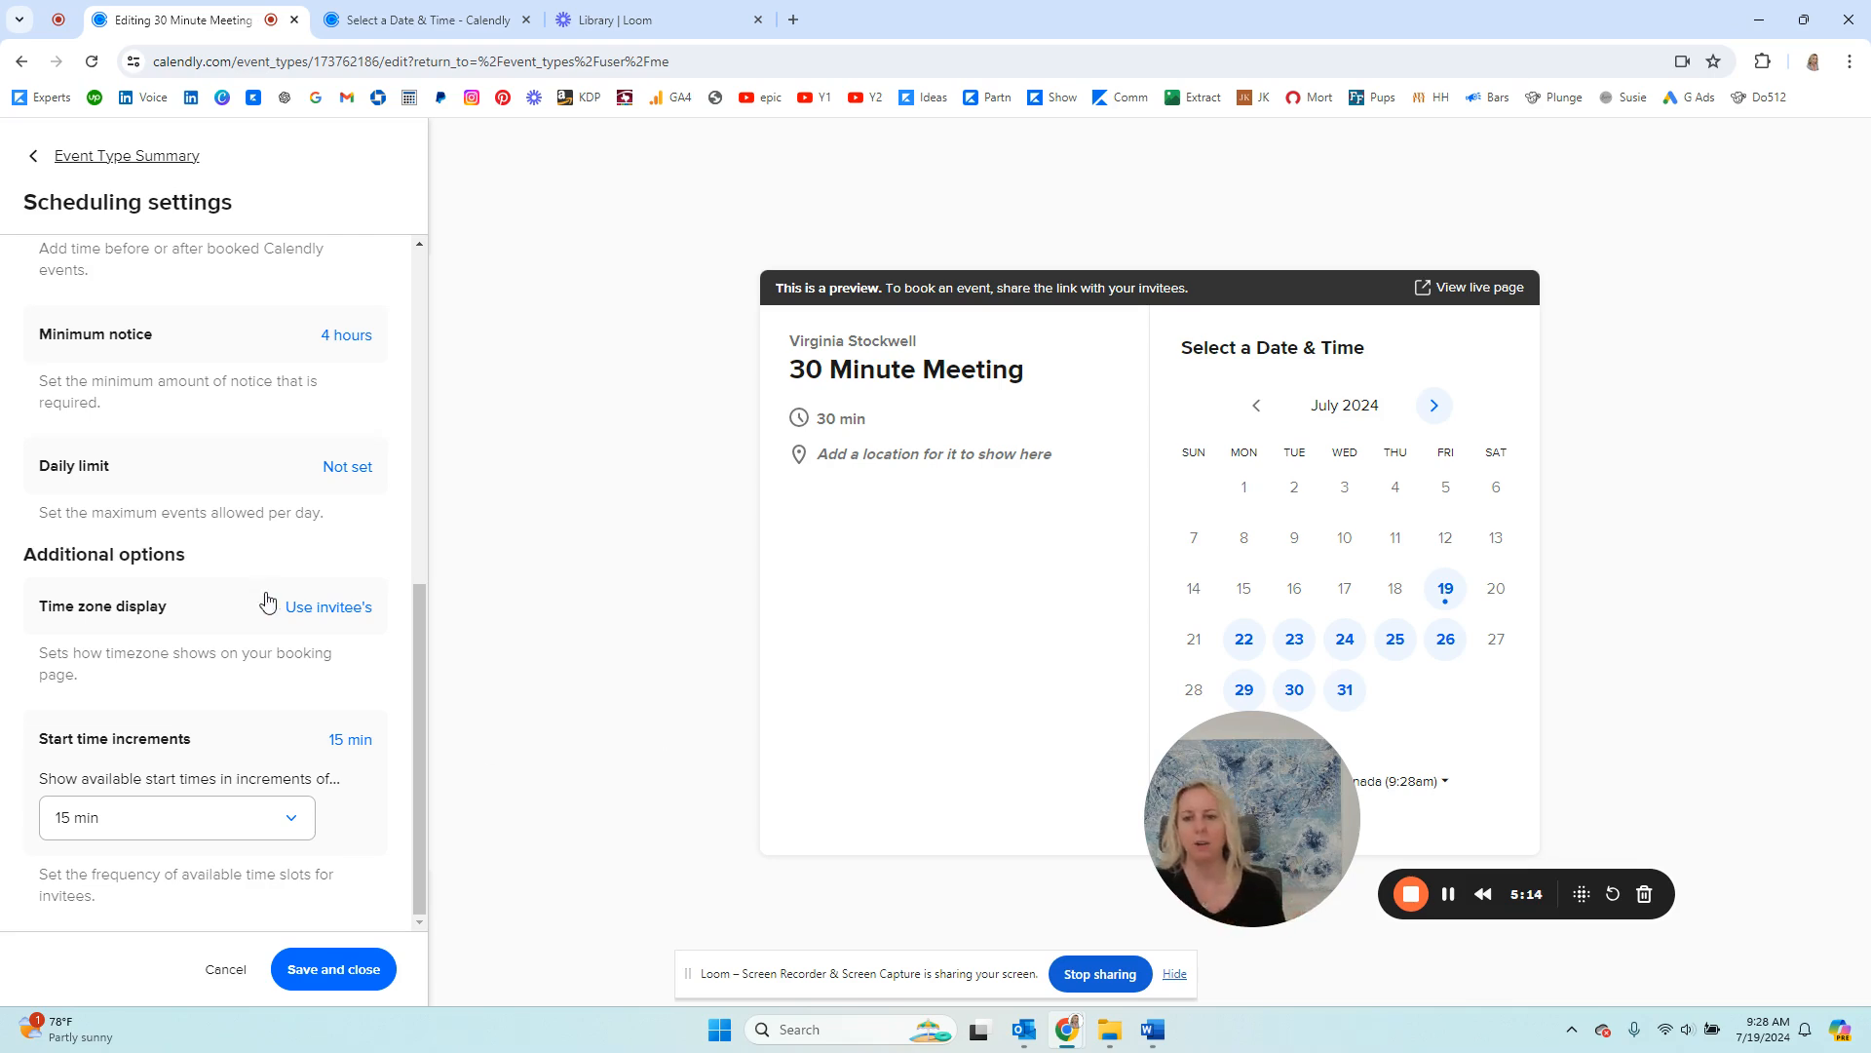
click(37, 157)
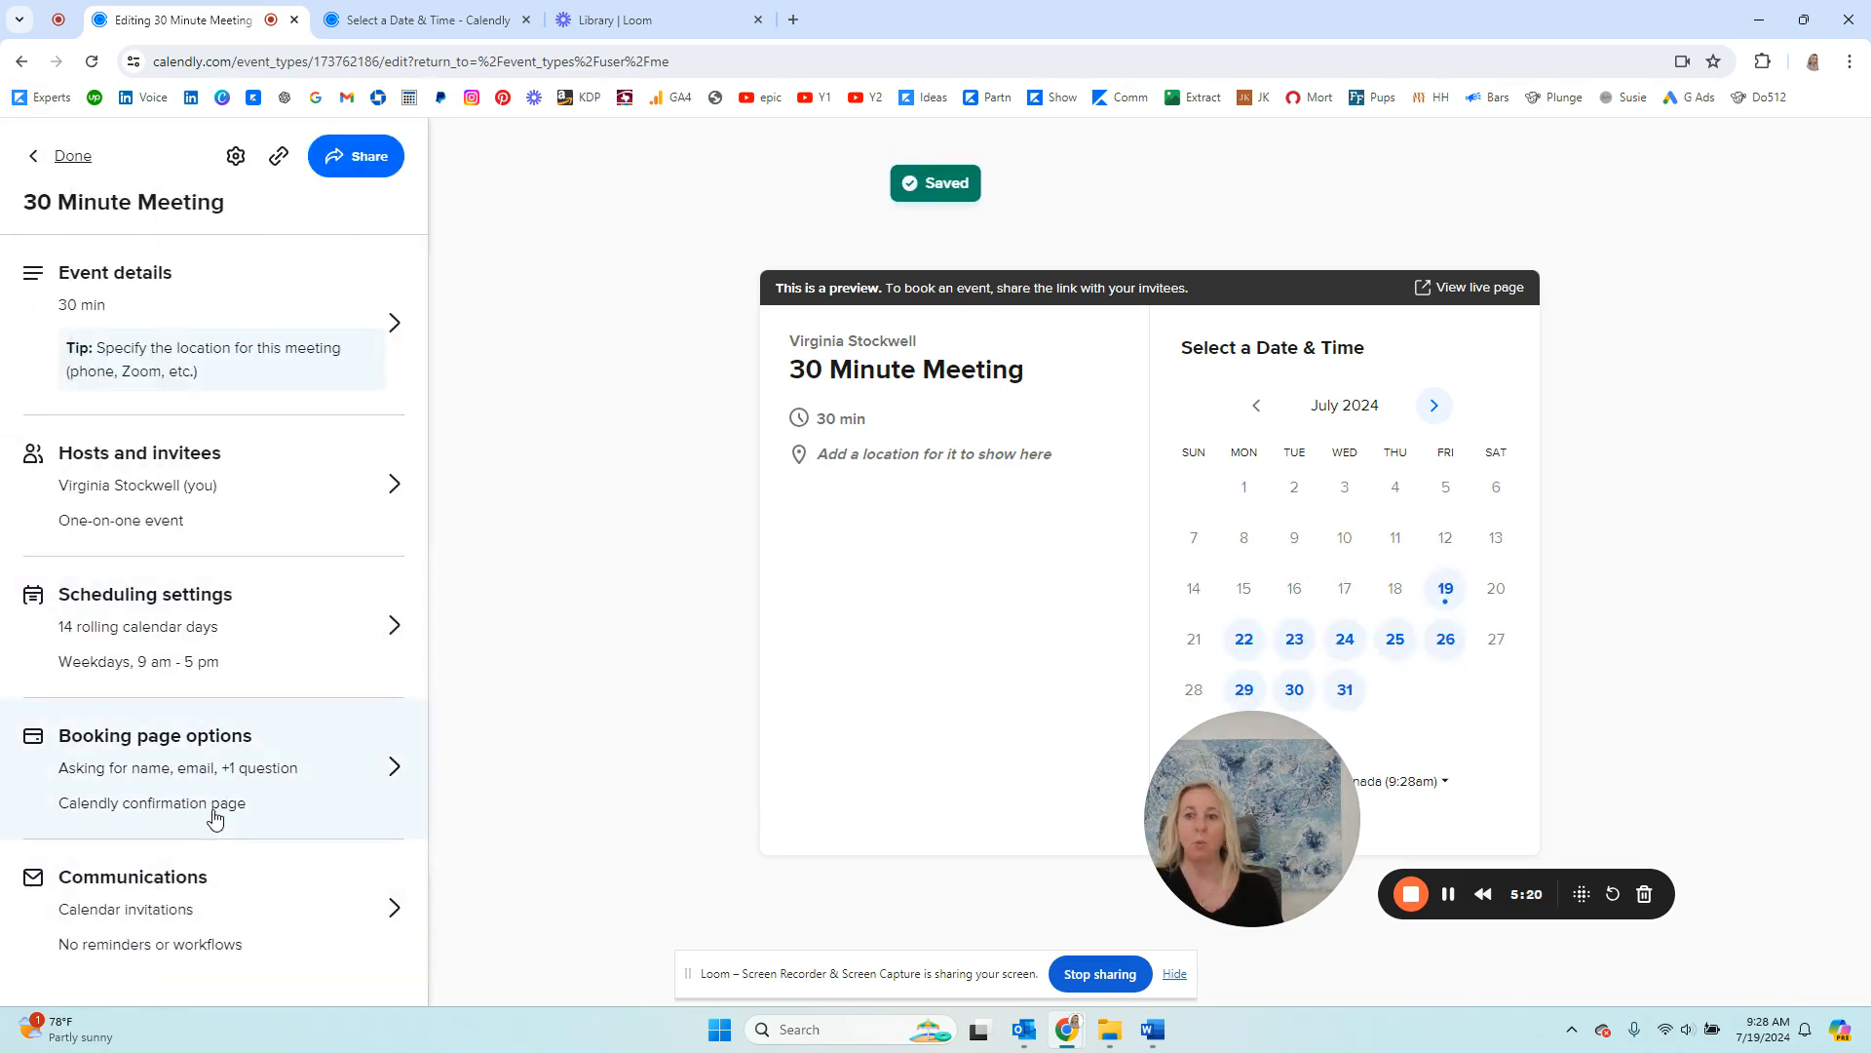
Review the booking page options for invitee questions, payment collection and the confirmation page, and return to the event types list
click(216, 807)
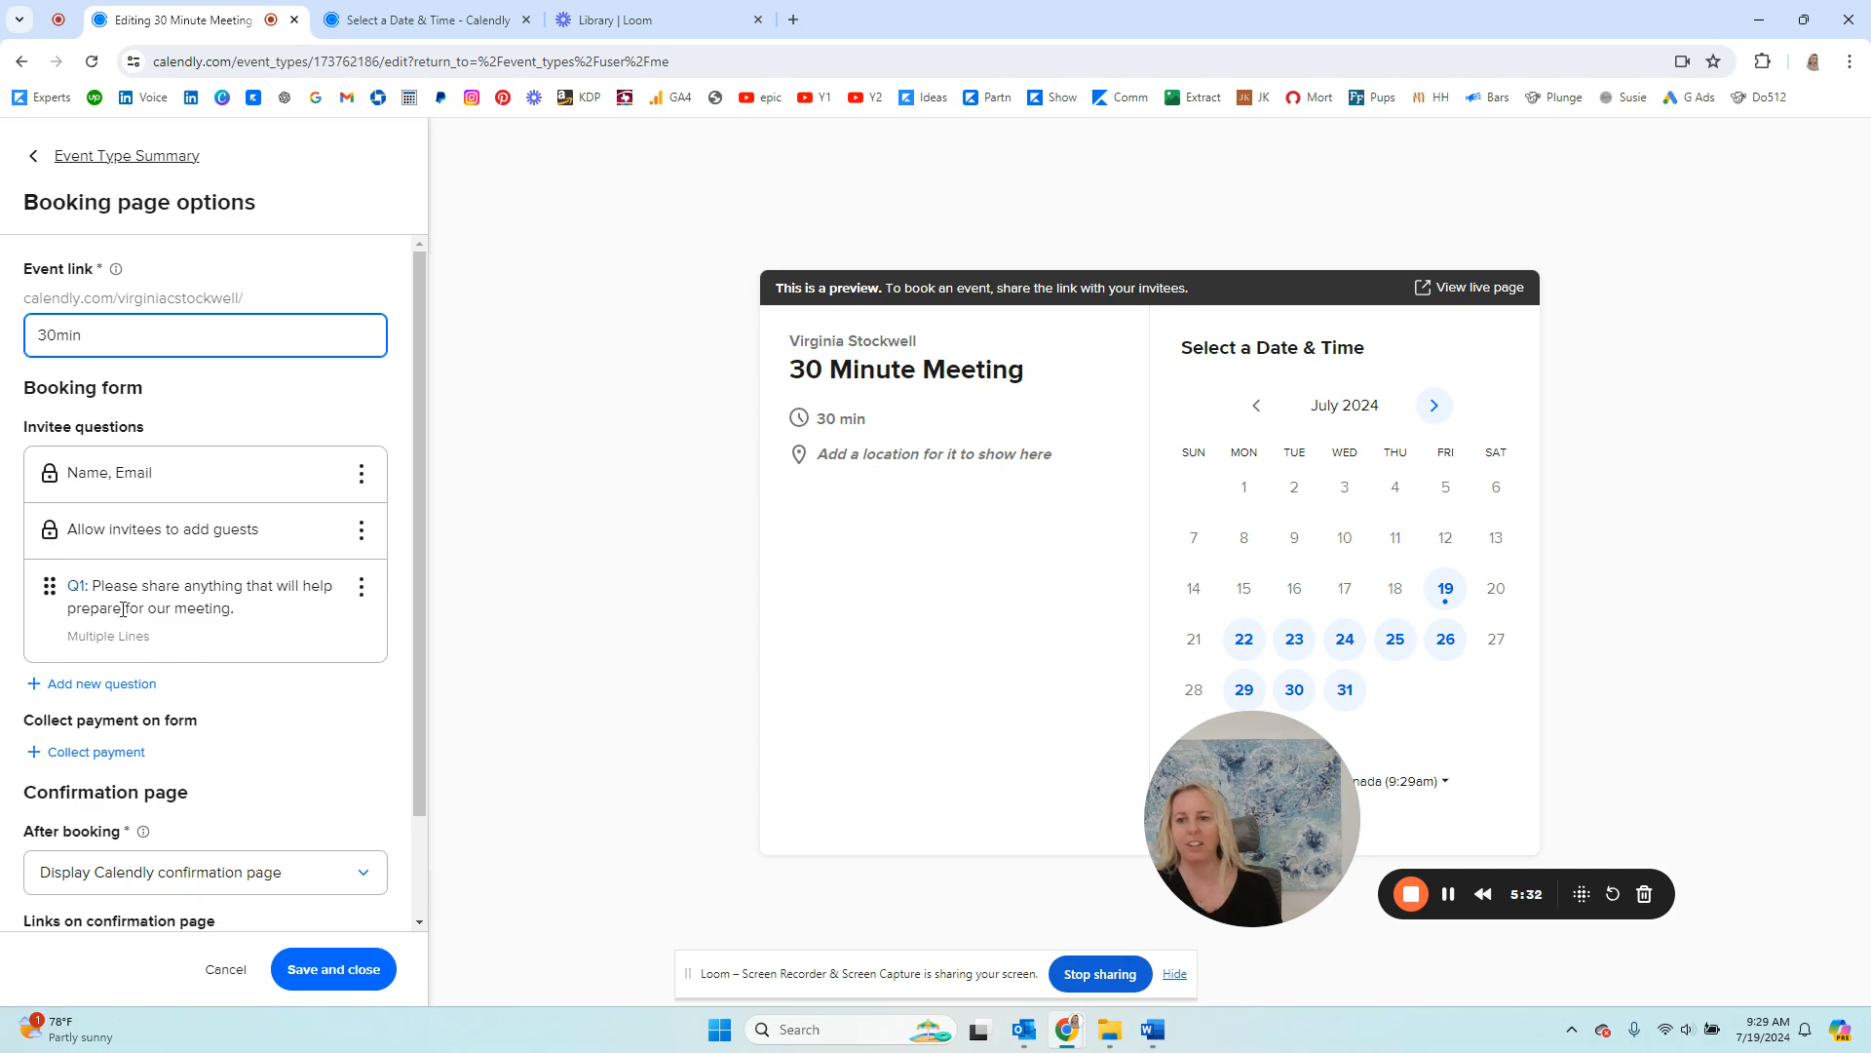
scroll(220, 635, down, 2)
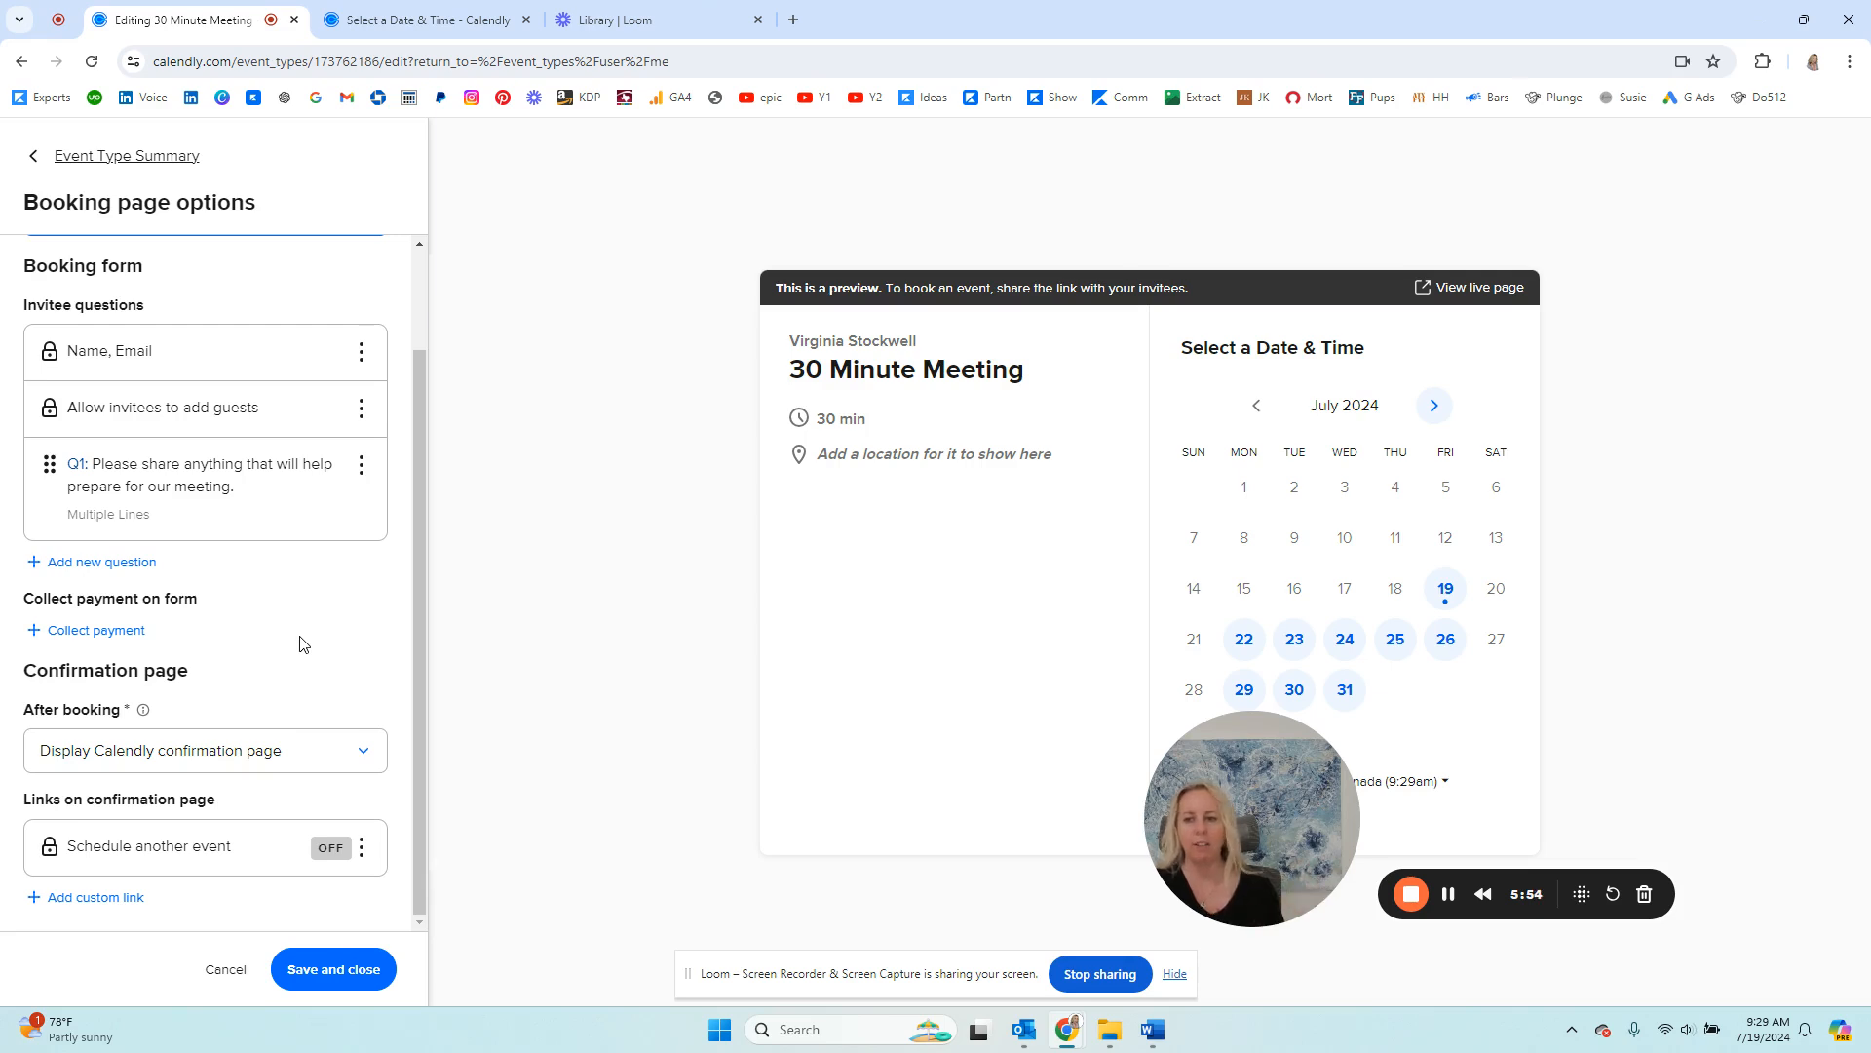
click(39, 159)
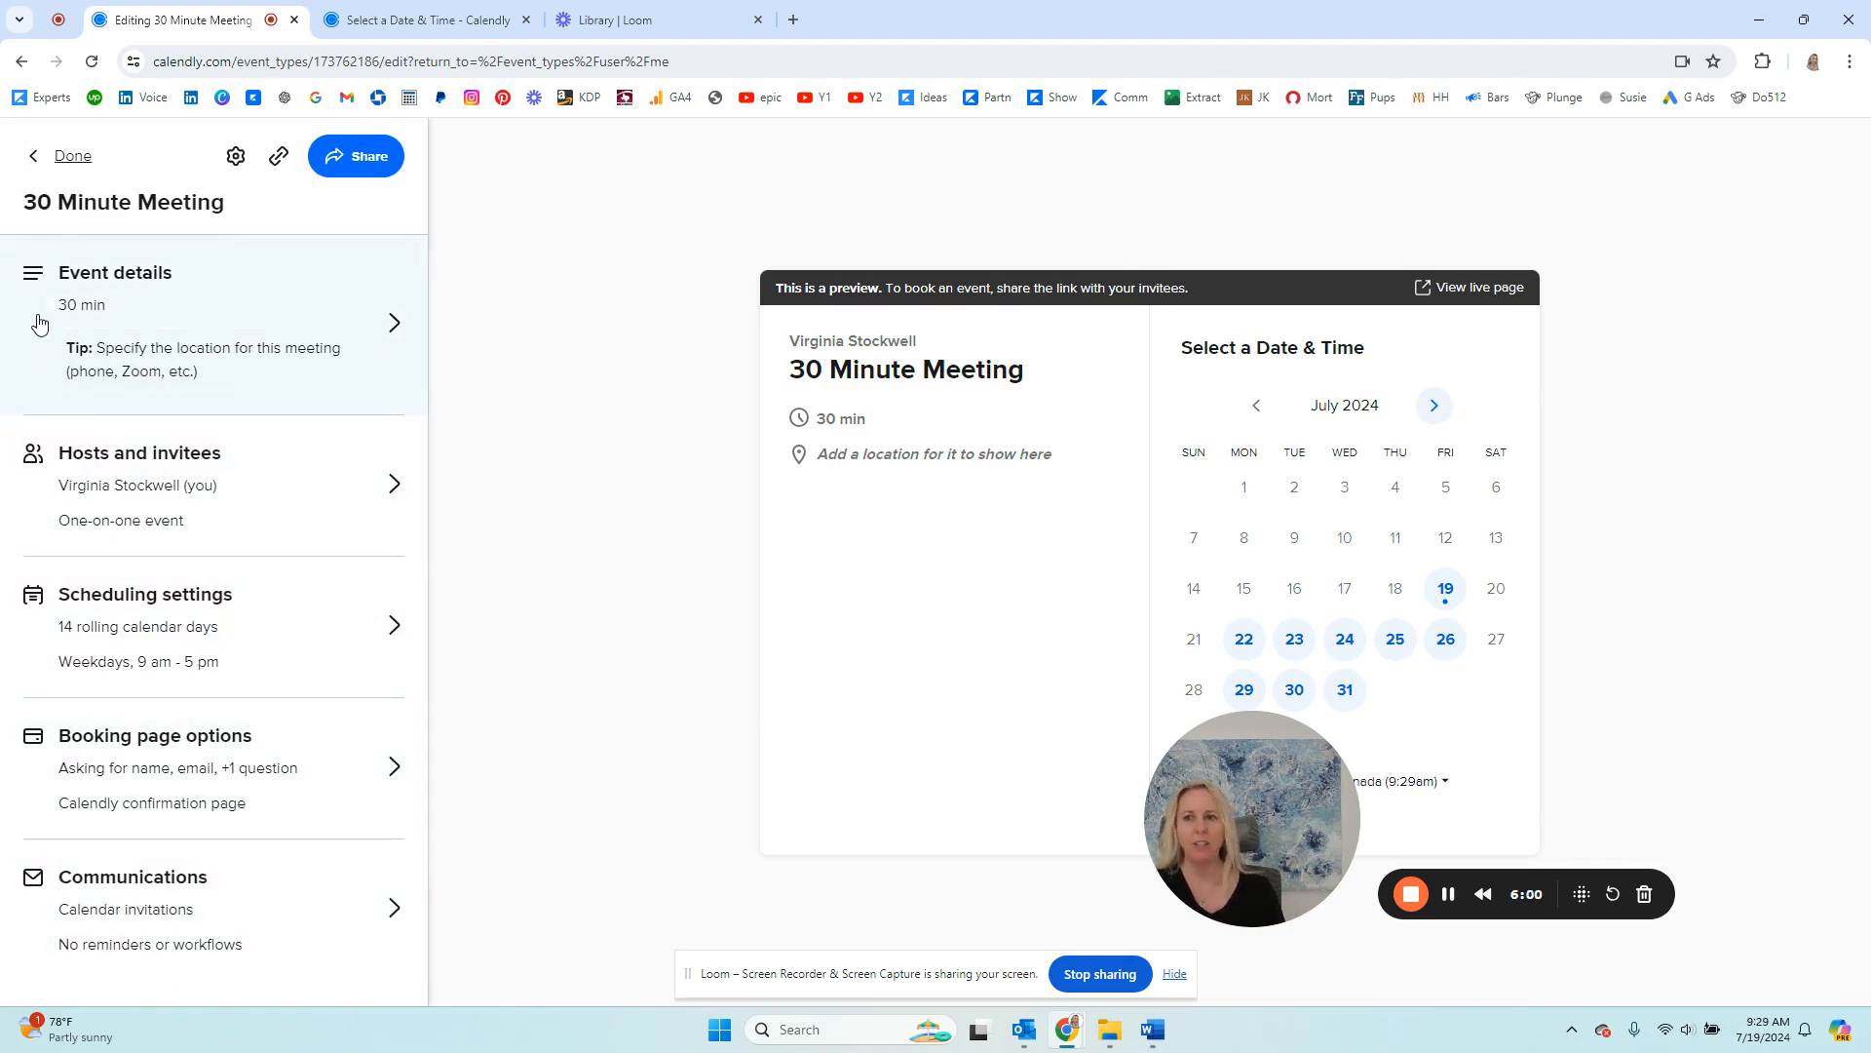
click(60, 162)
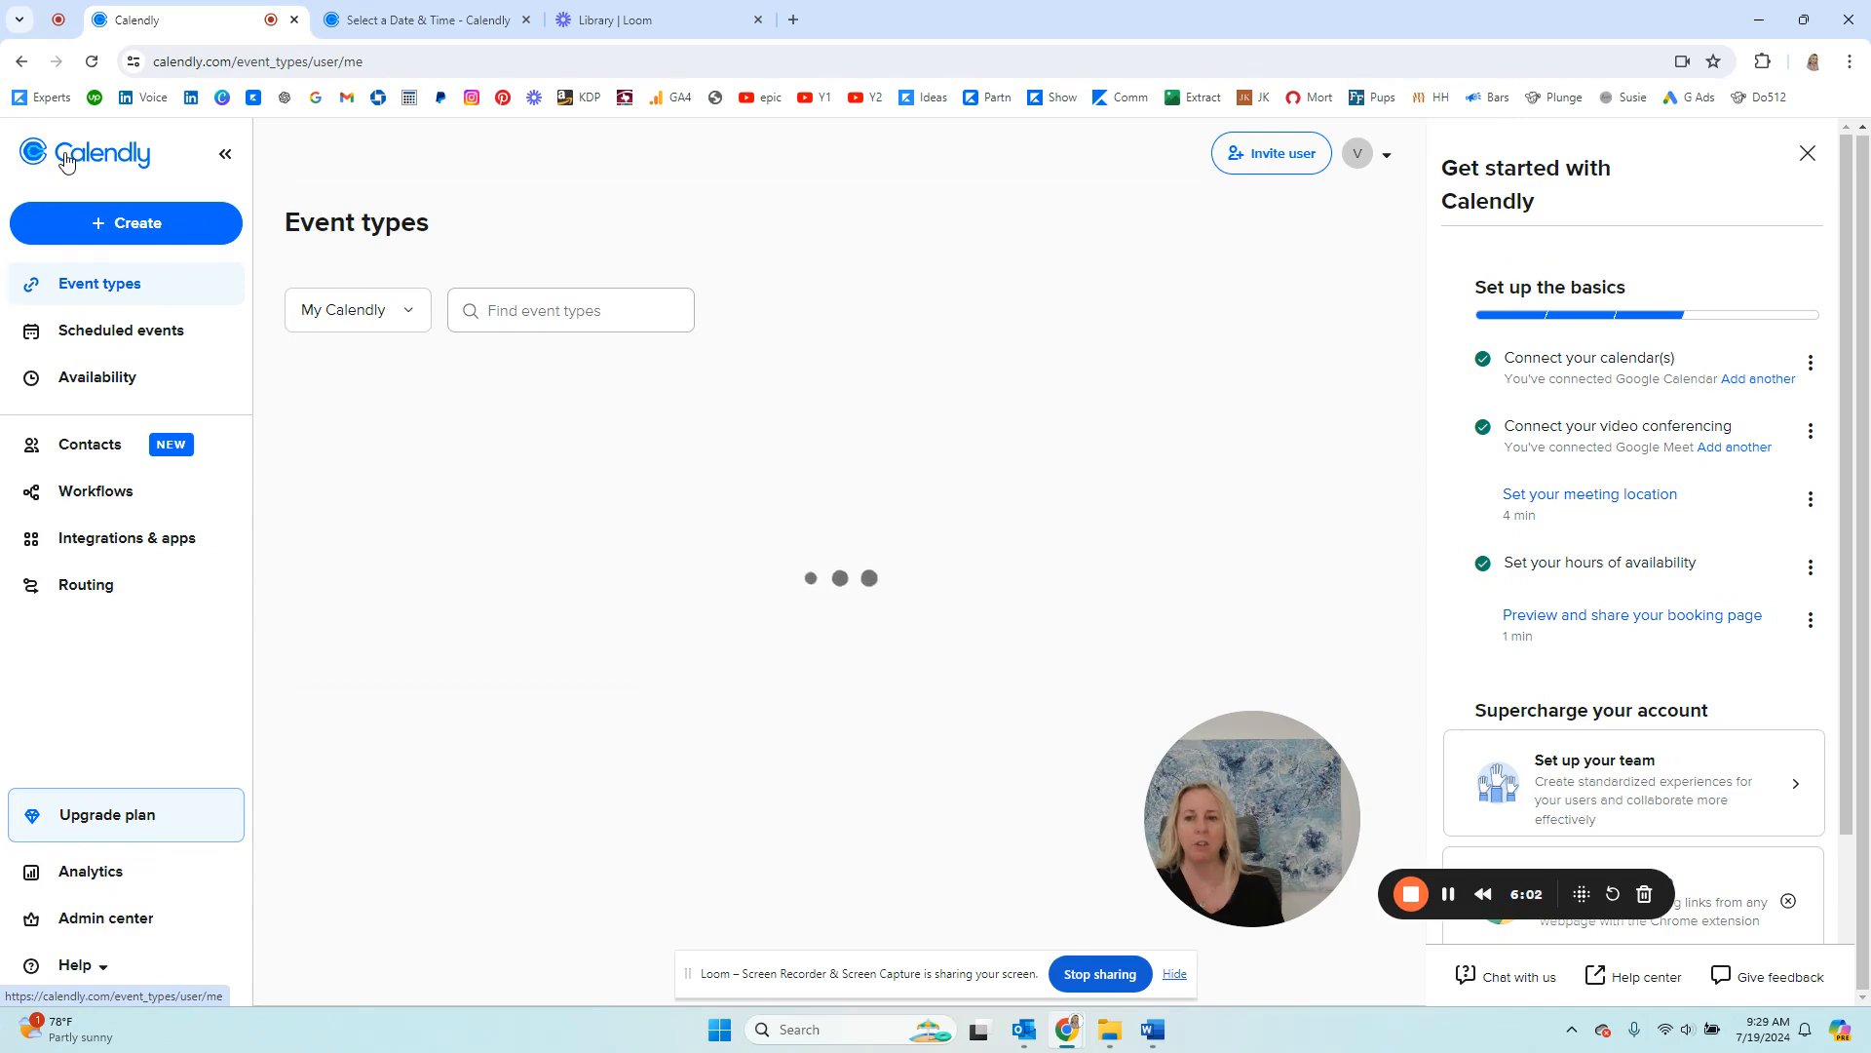